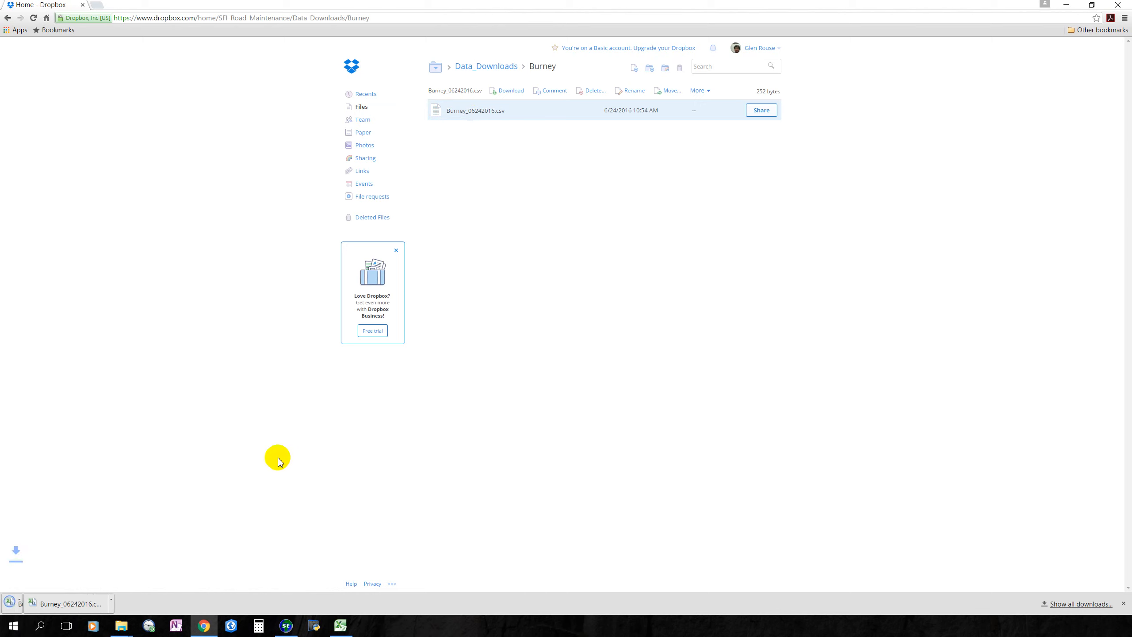
Step: Show the downloaded Burney_06242016.csv in its folder, enlarge the folder window to view the file, and minimize it
{"action": "left_click", "coordinate": [34, 604]}
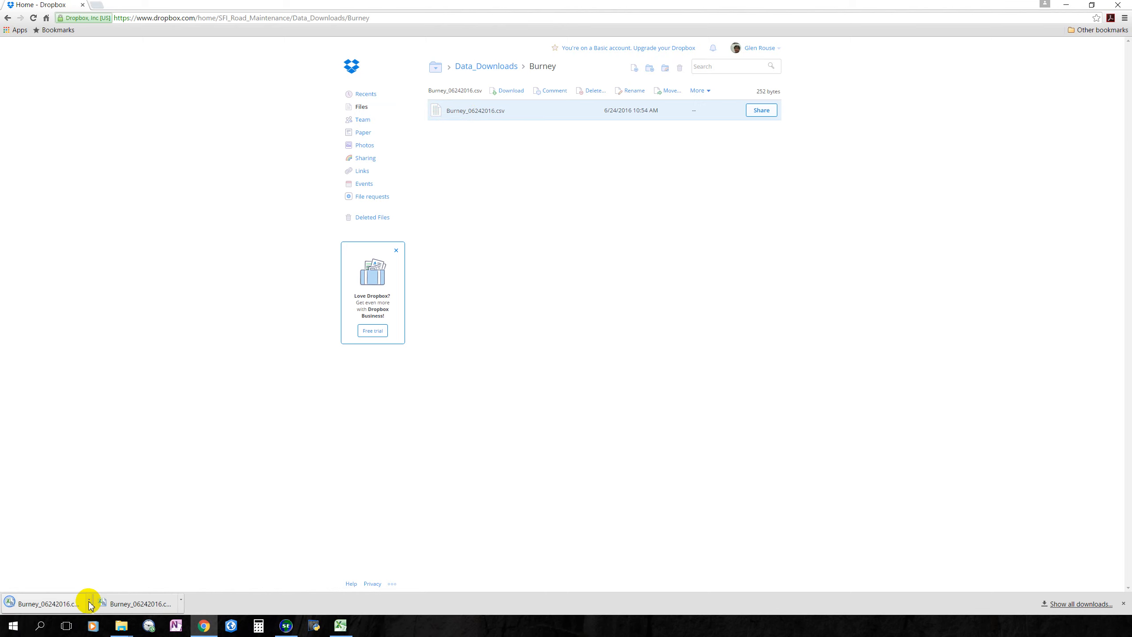
{"action": "left_click", "coordinate": [89, 601]}
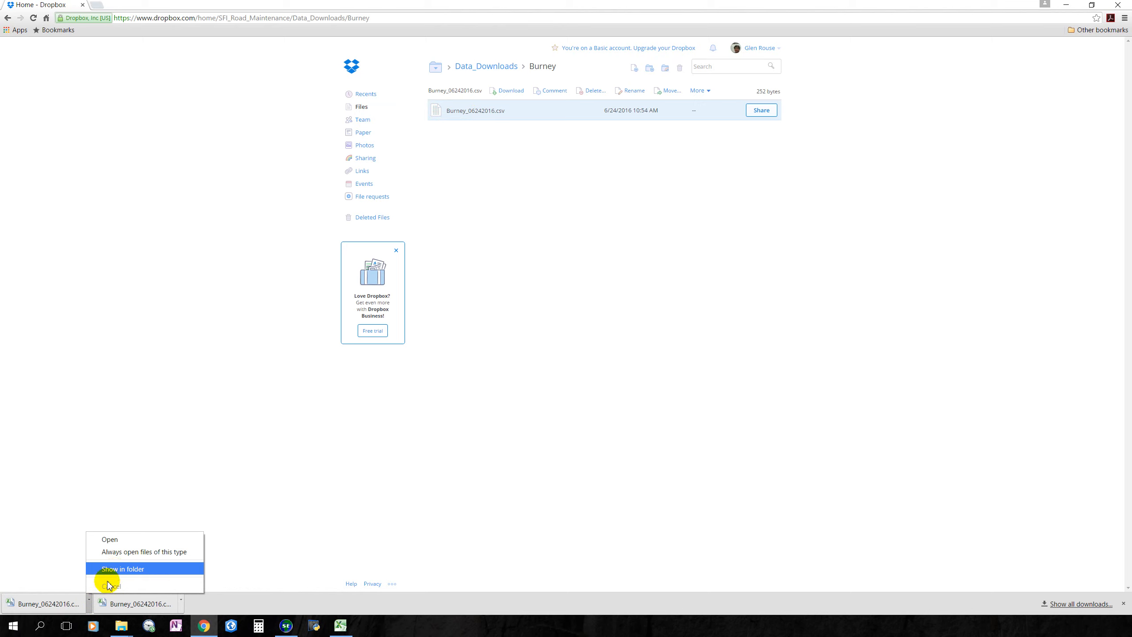
{"action": "left_click", "coordinate": [89, 603]}
{"action": "left_click", "coordinate": [89, 602]}
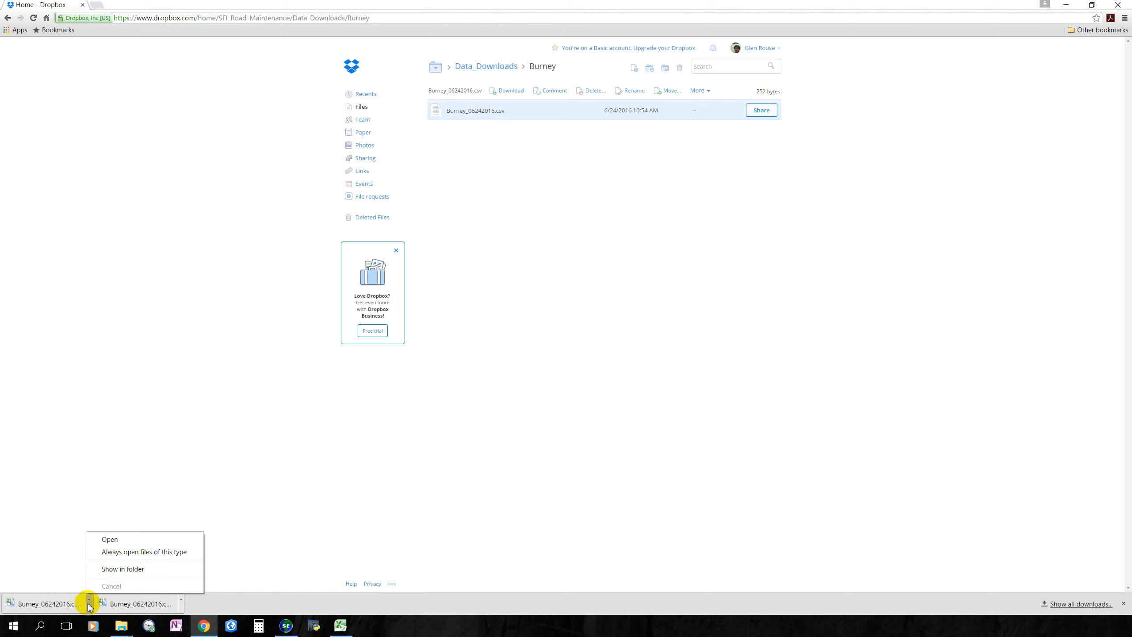
{"action": "left_click", "coordinate": [114, 569]}
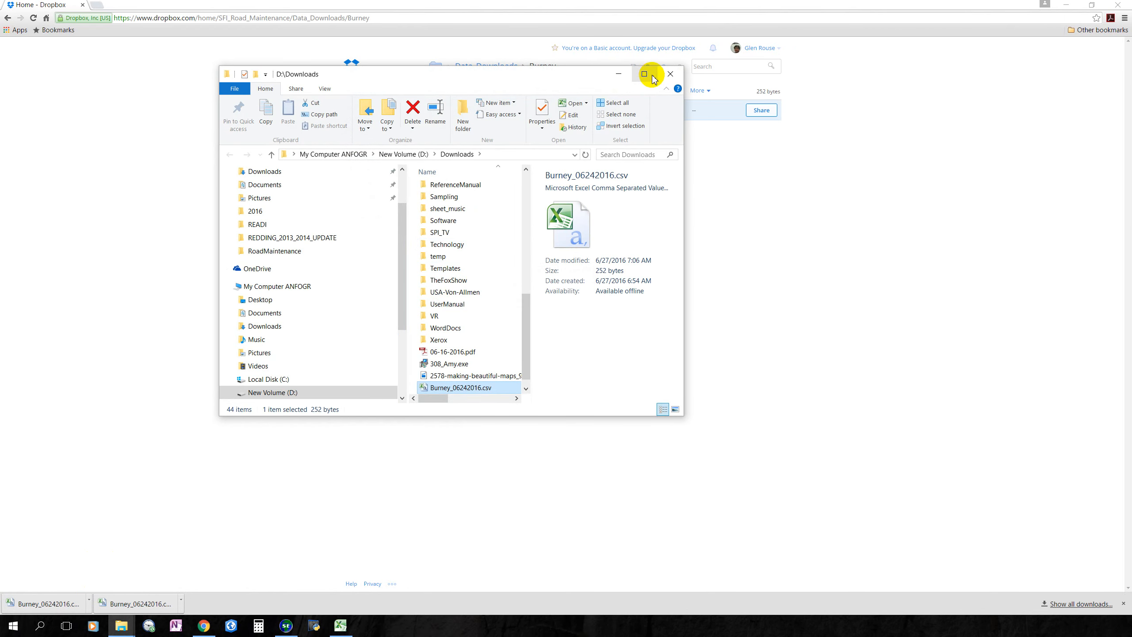
{"action": "left_click", "coordinate": [645, 74]}
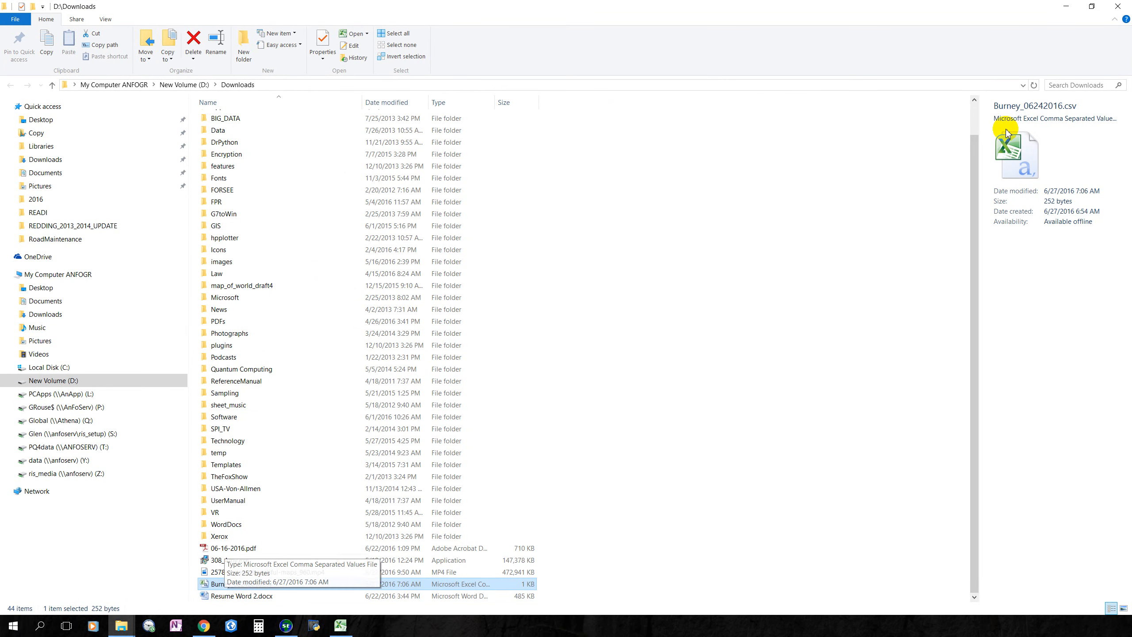
{"action": "left_click", "coordinate": [1066, 6]}
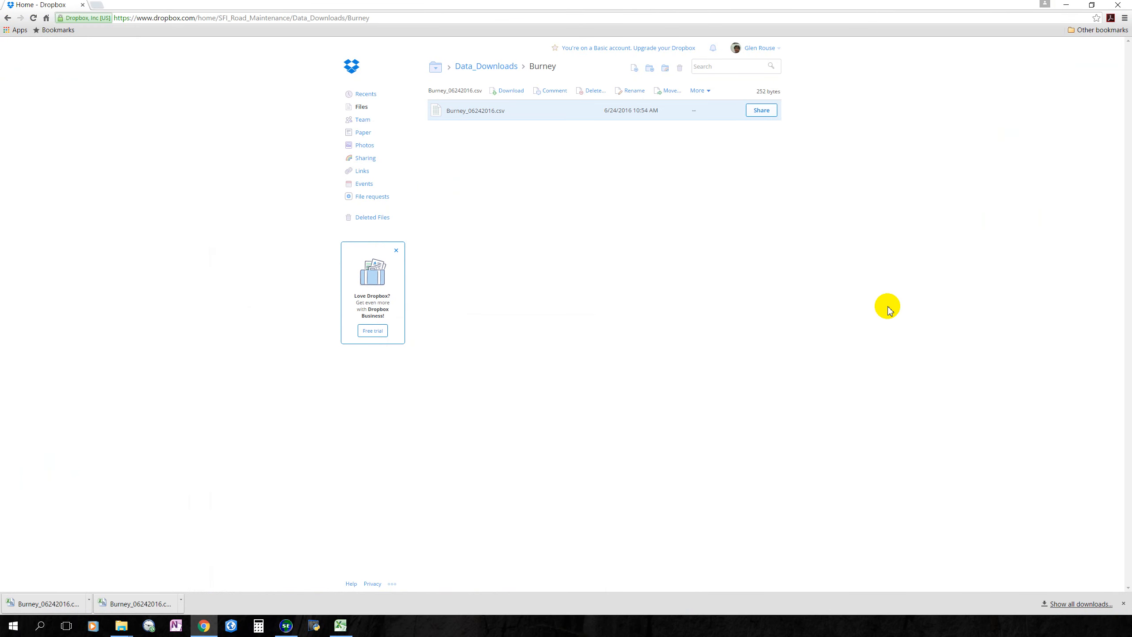
Step: Launch Microsoft Edge from the installed programs and maximize its window
{"action": "left_click", "coordinate": [13, 627]}
{"action": "left_click", "coordinate": [18, 603]}
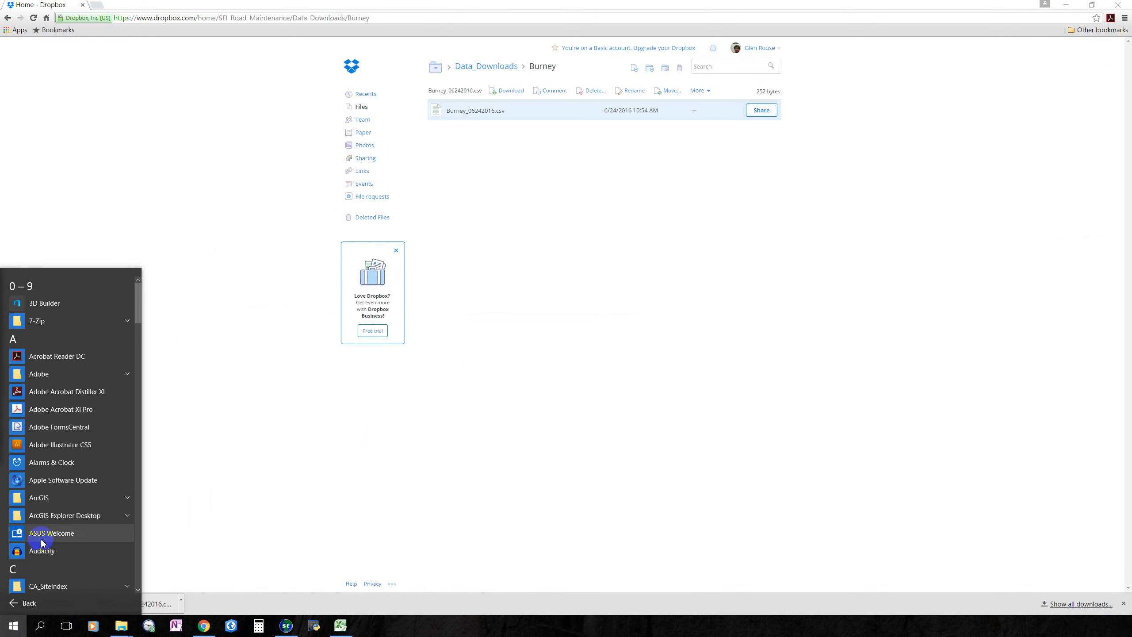
{"action": "left_click", "coordinate": [13, 570]}
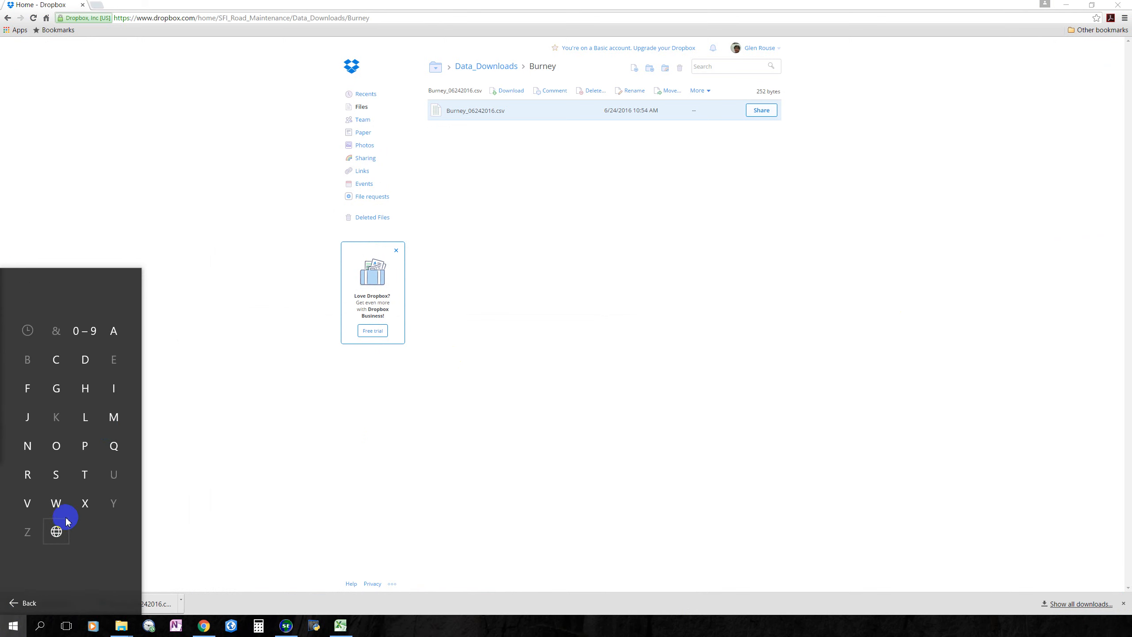
{"action": "left_click", "coordinate": [110, 424]}
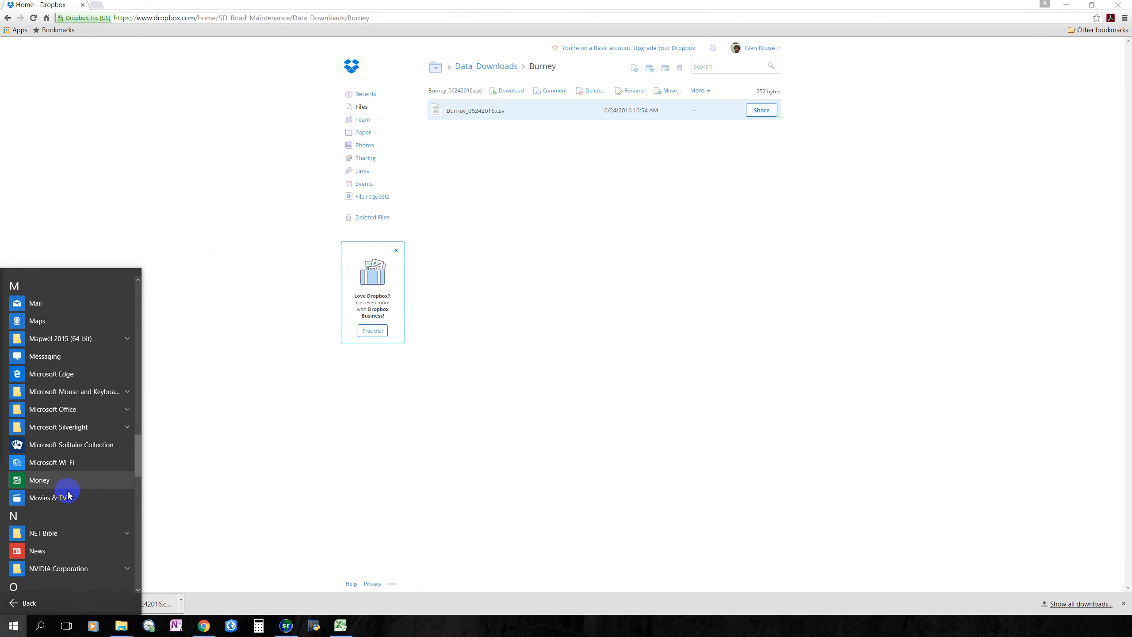
{"action": "left_click", "coordinate": [65, 410]}
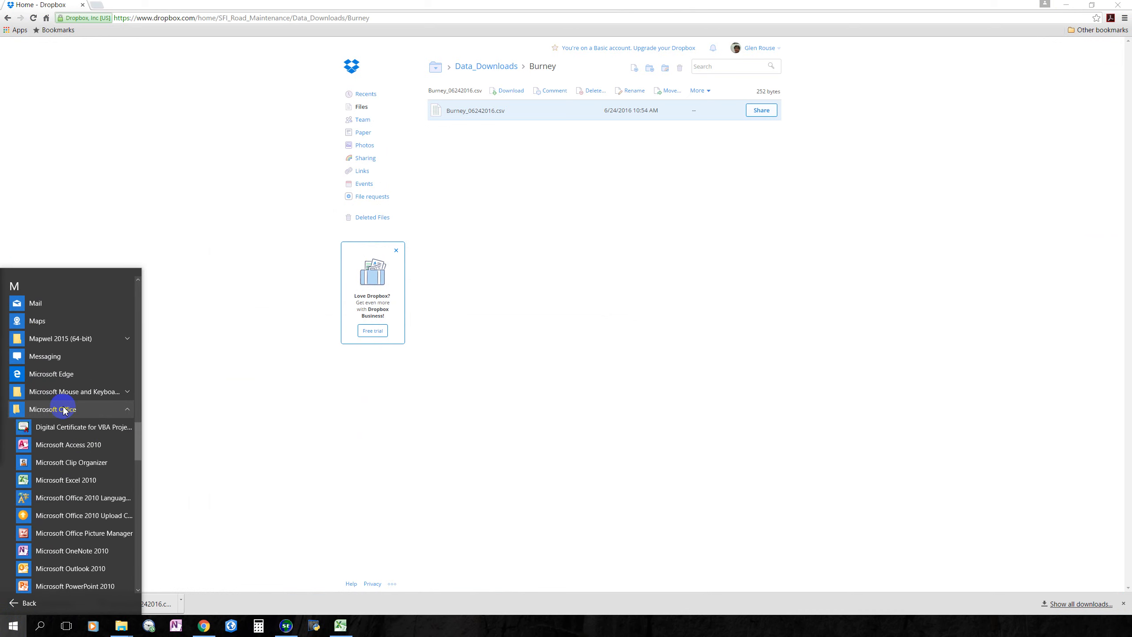
{"action": "mouse_move", "coordinate": [139, 430]}
{"action": "left_mouse_down"}
{"action": "mouse_move", "coordinate": [139, 448]}
{"action": "mouse_move", "coordinate": [141, 432]}
{"action": "left_mouse_up"}
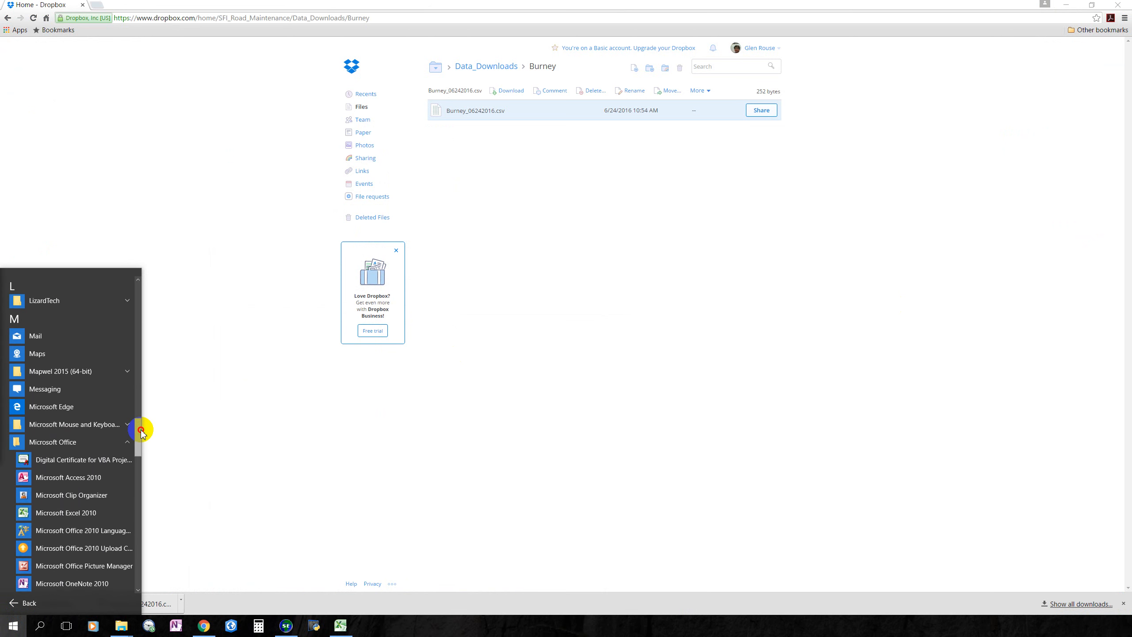
{"action": "left_click", "coordinate": [74, 407]}
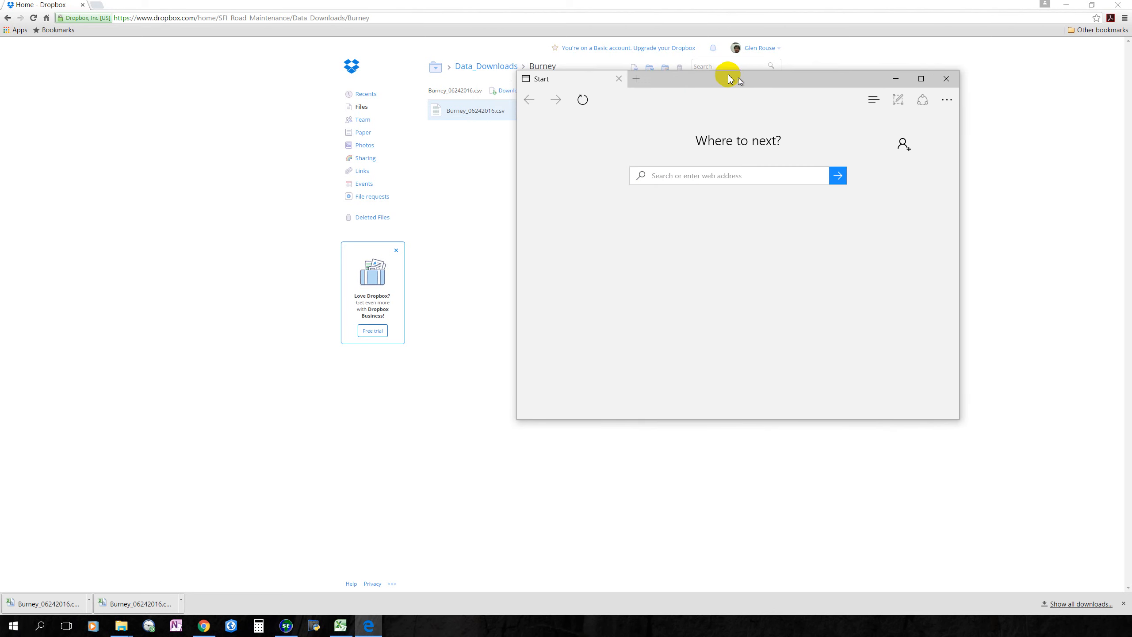
{"action": "left_click", "coordinate": [887, 68]}
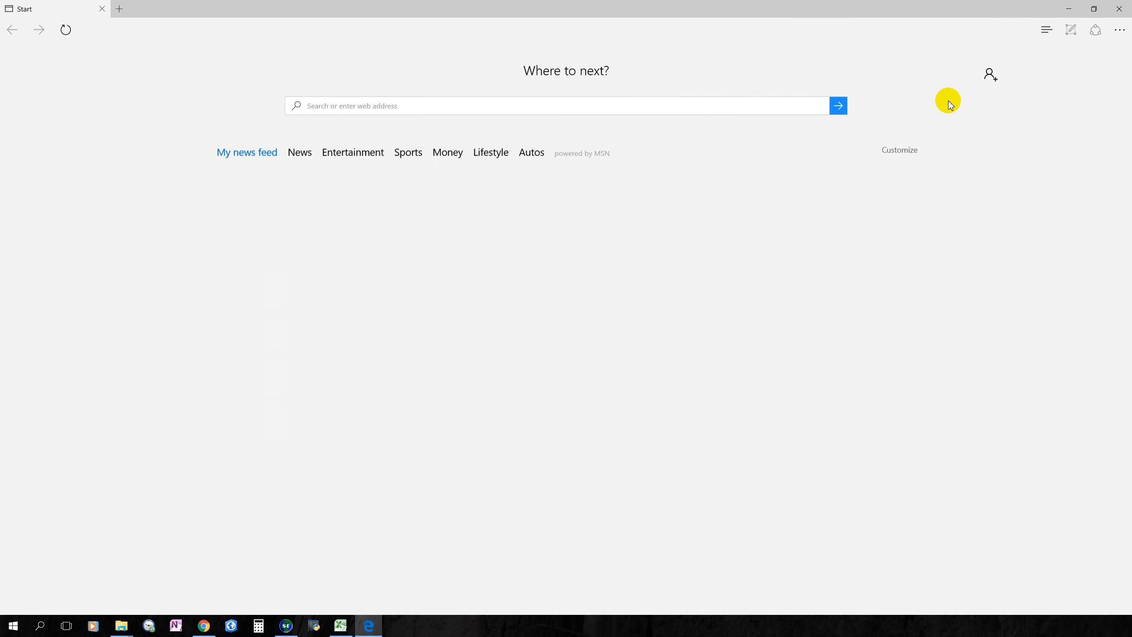
Step: Display Edge's past downloads and open lhttseng.htm from the list, closing its tab after viewing
{"action": "left_click", "coordinate": [1119, 30]}
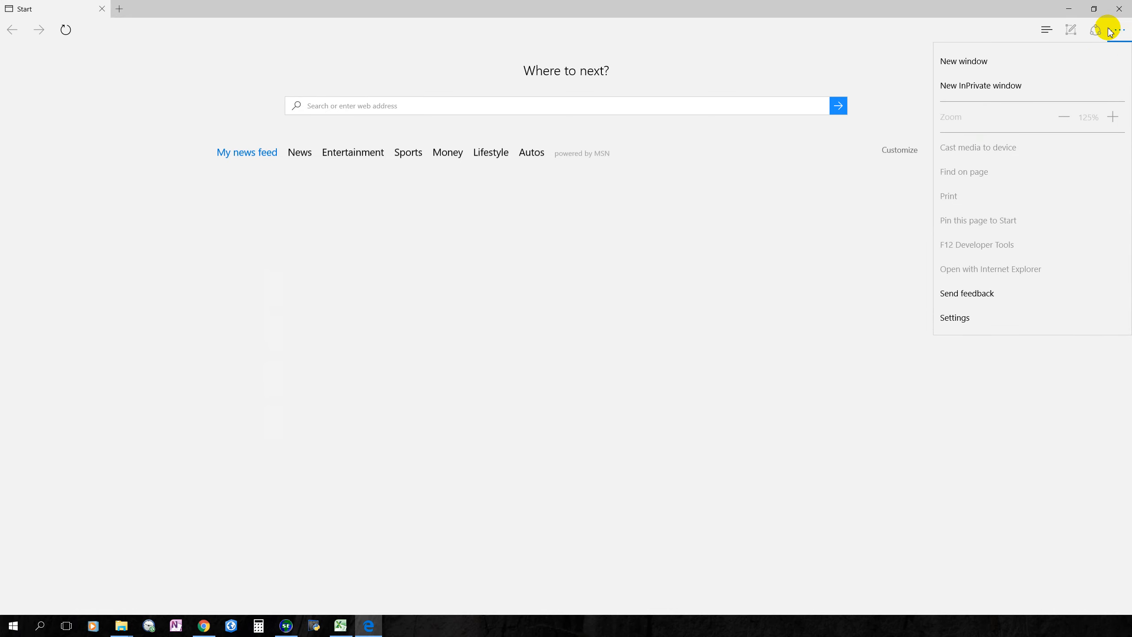
{"action": "left_click", "coordinate": [1049, 31]}
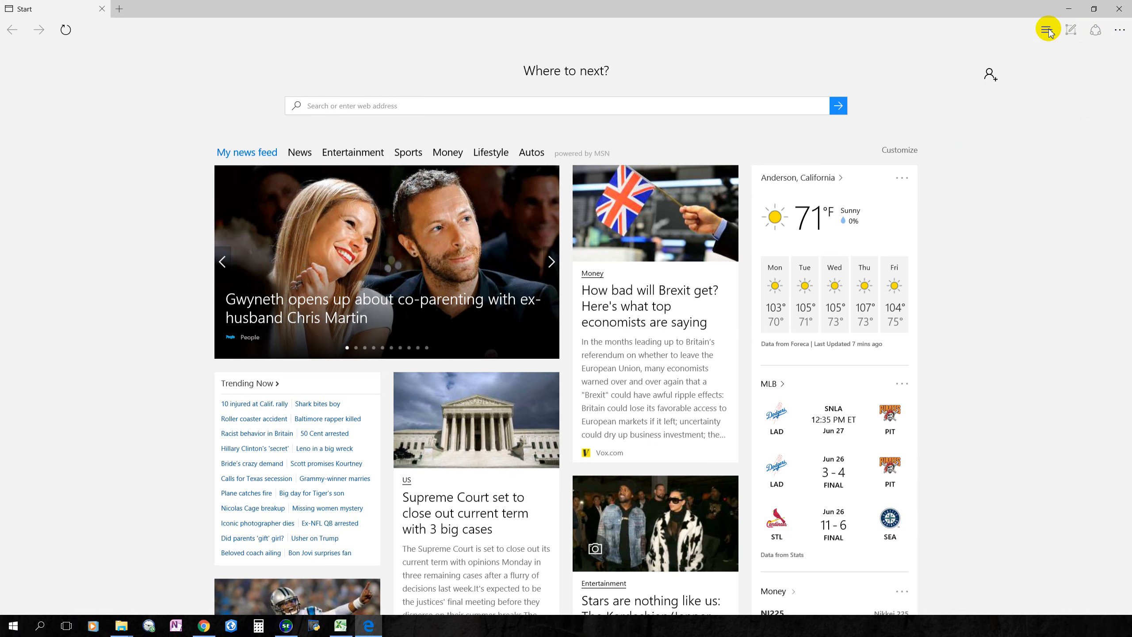
{"action": "left_click", "coordinate": [1048, 30]}
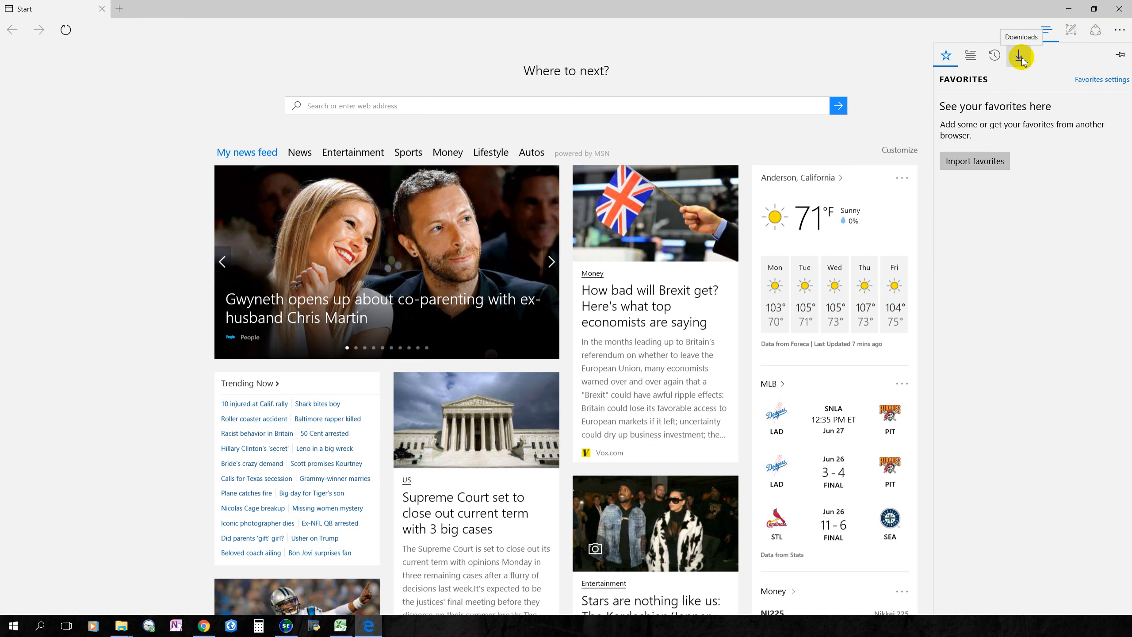
{"action": "left_click", "coordinate": [886, 16]}
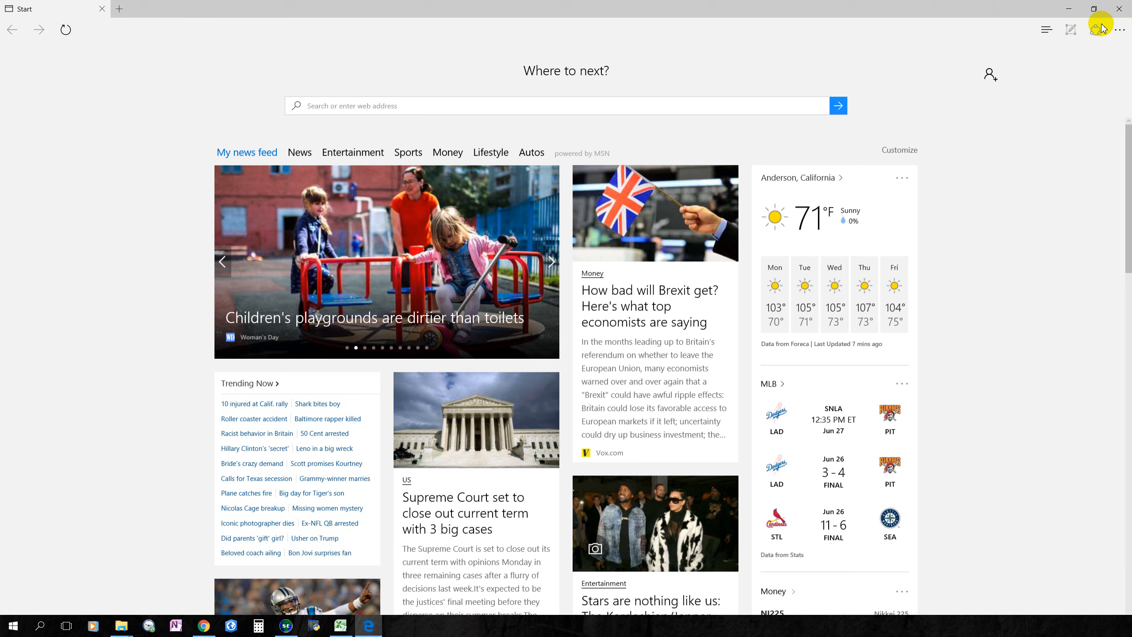
{"action": "left_click", "coordinate": [1044, 35]}
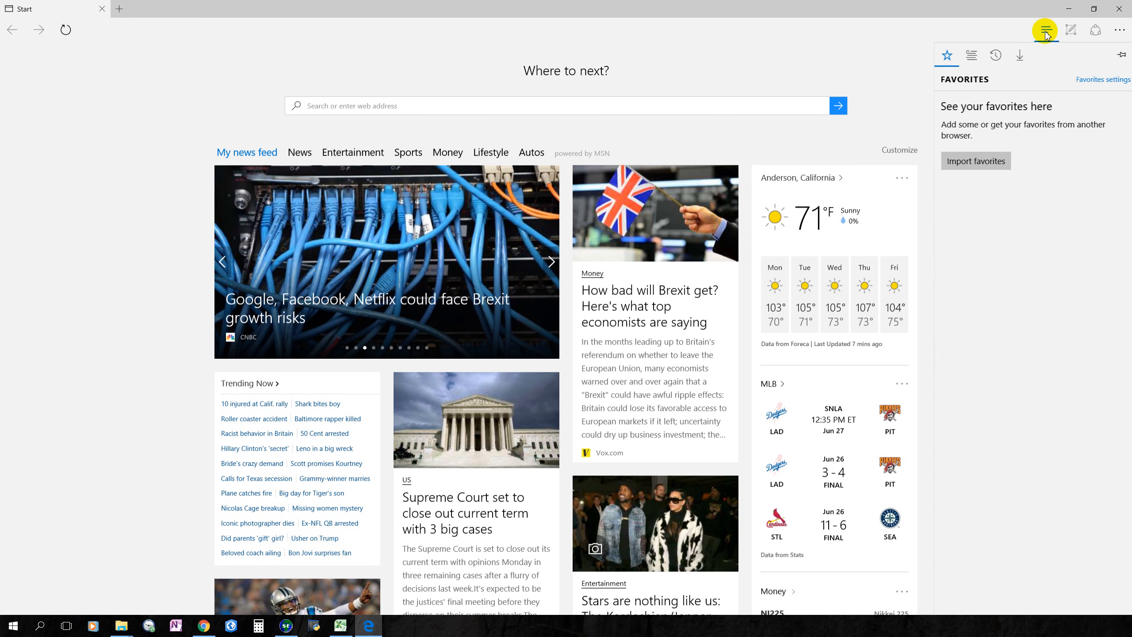
{"action": "left_click", "coordinate": [1019, 61]}
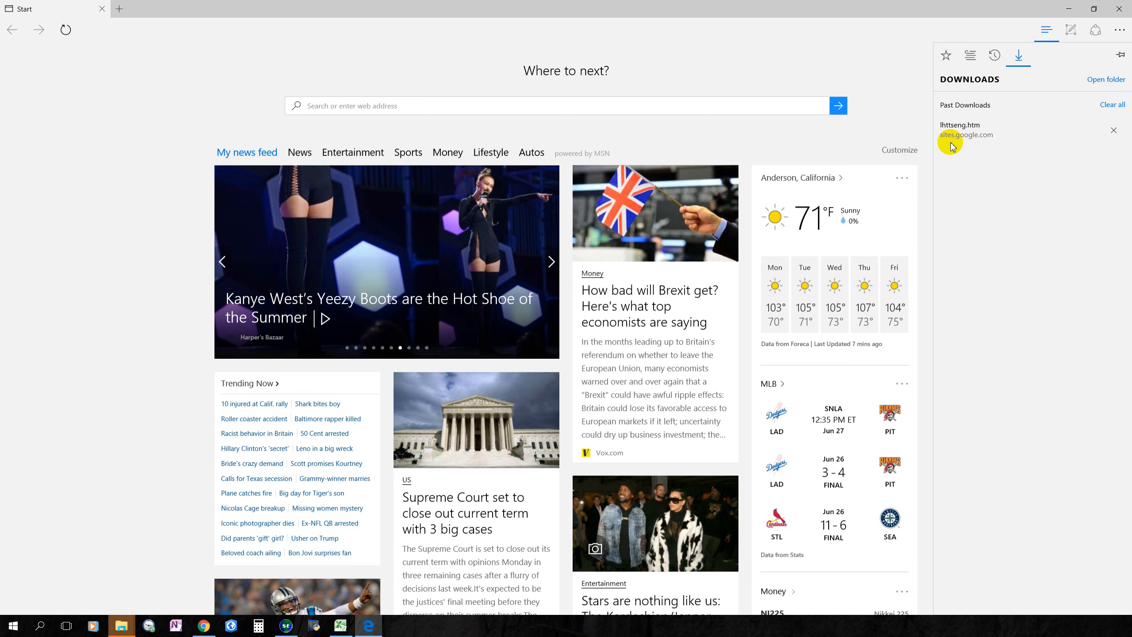
{"action": "left_click", "coordinate": [1012, 129]}
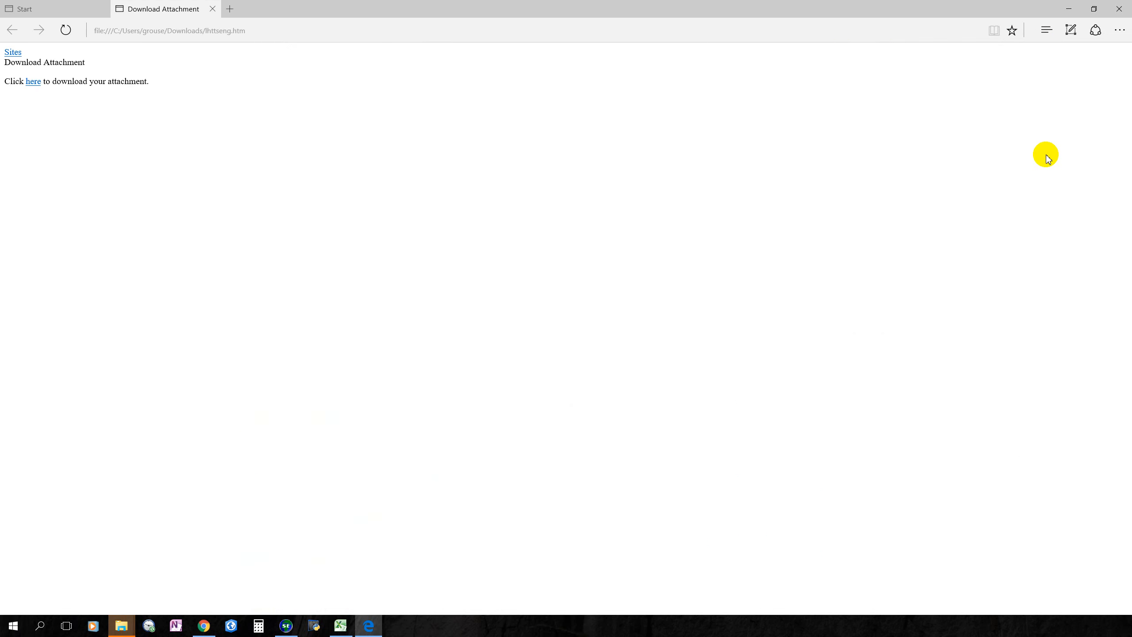
{"action": "left_click", "coordinate": [213, 9]}
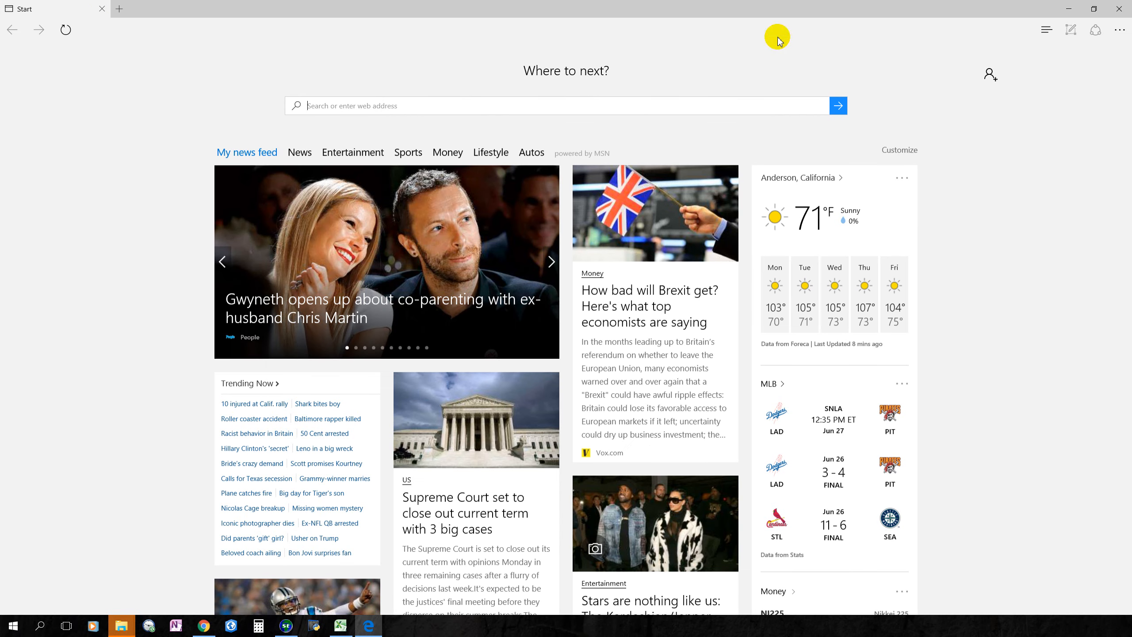
Step: Close Edge and view the files in the enlarged Downloads folder window, closing the folder afterward
{"action": "left_click", "coordinate": [1121, 9]}
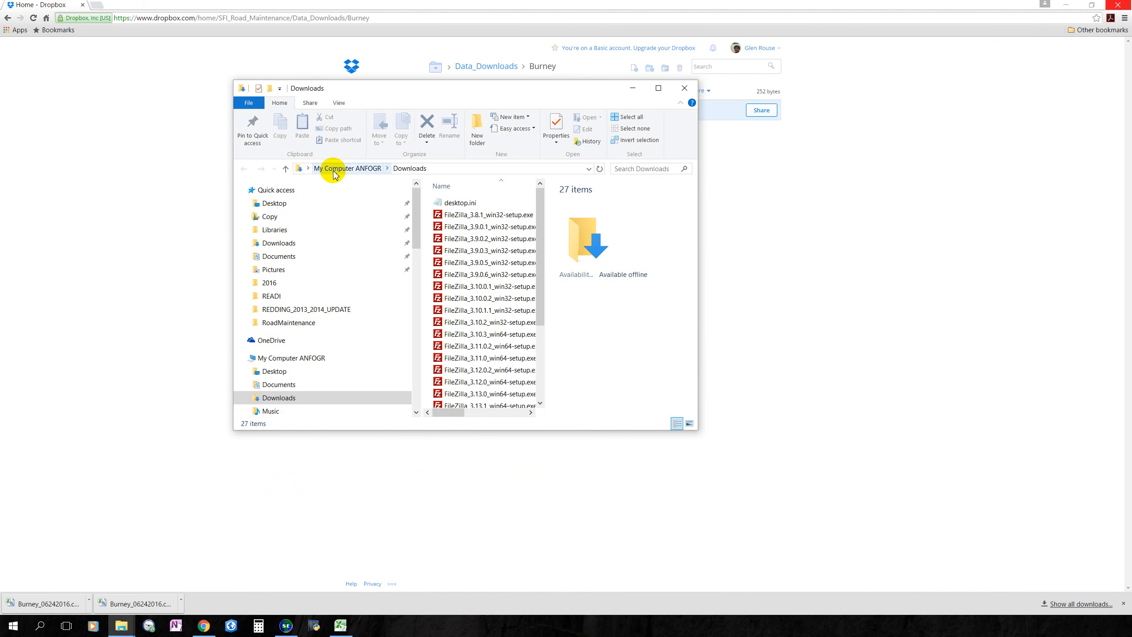
{"action": "left_click", "coordinate": [658, 88]}
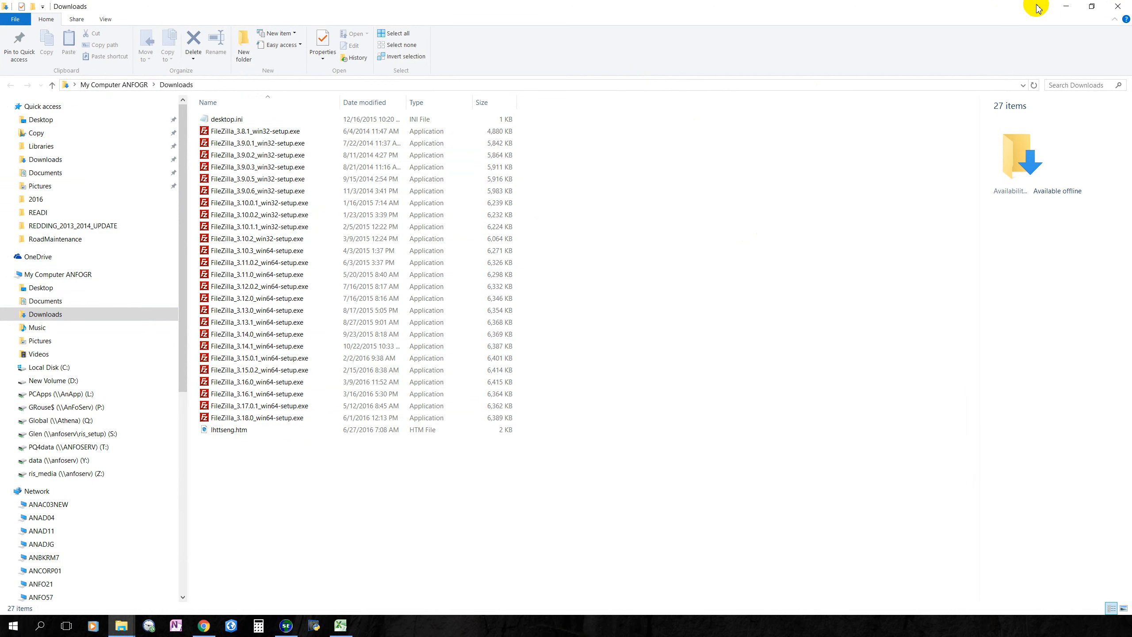
{"action": "left_click", "coordinate": [1118, 8]}
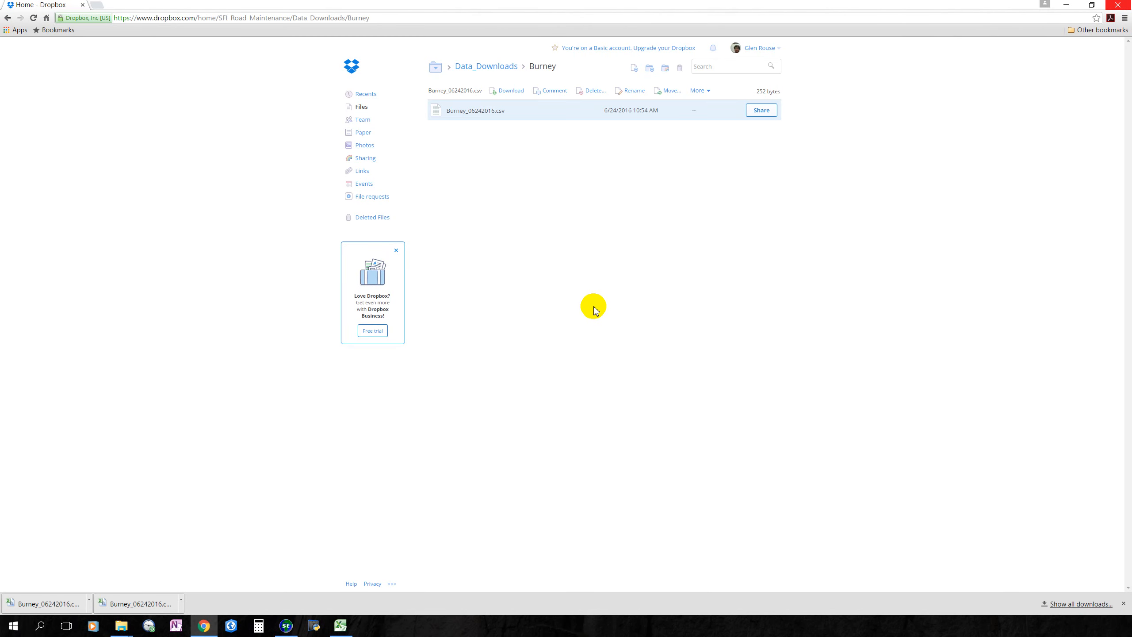
Step: Reveal the downloaded Burney_06242016.csv in the D:\Downloads folder and maximize that folder window
{"action": "left_click", "coordinate": [92, 624]}
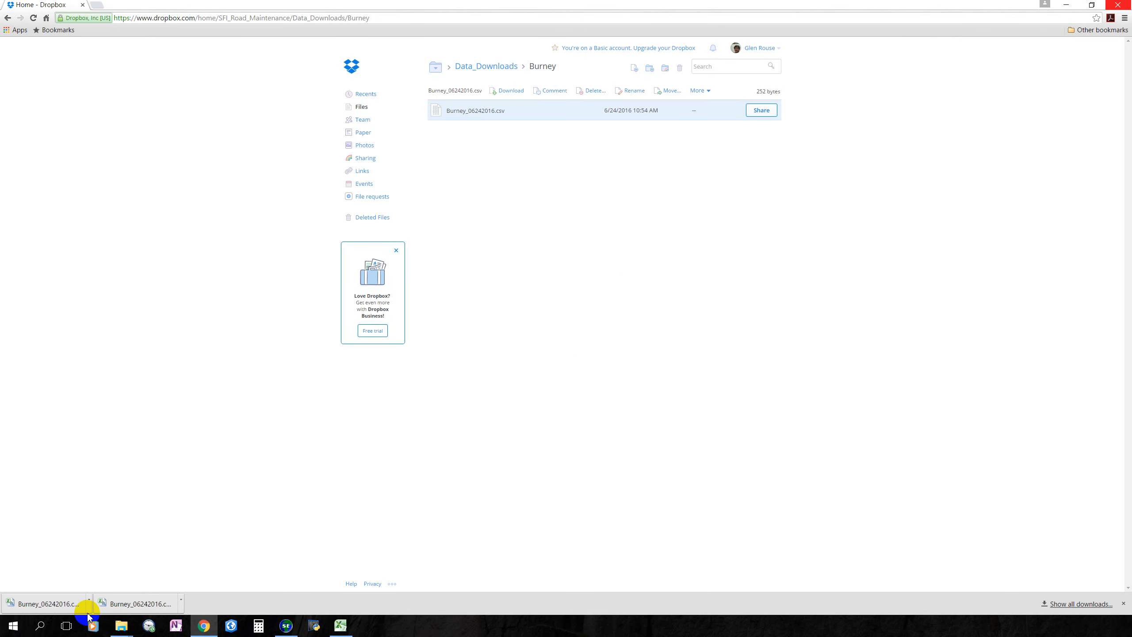
{"action": "left_click", "coordinate": [89, 604]}
{"action": "left_click", "coordinate": [112, 570]}
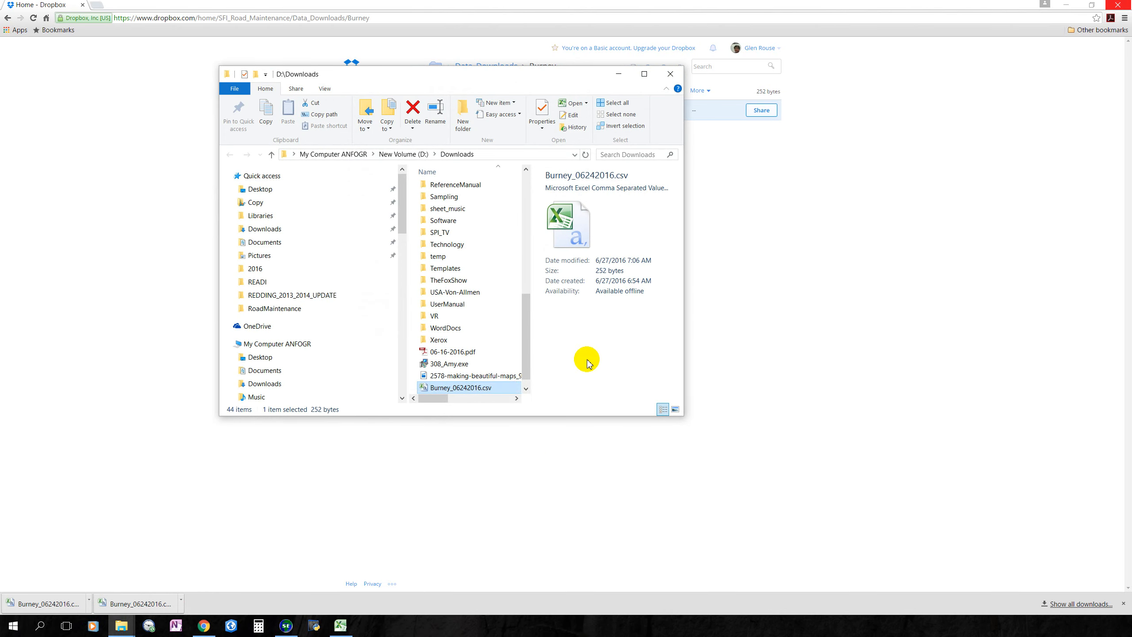
{"action": "left_click", "coordinate": [644, 74]}
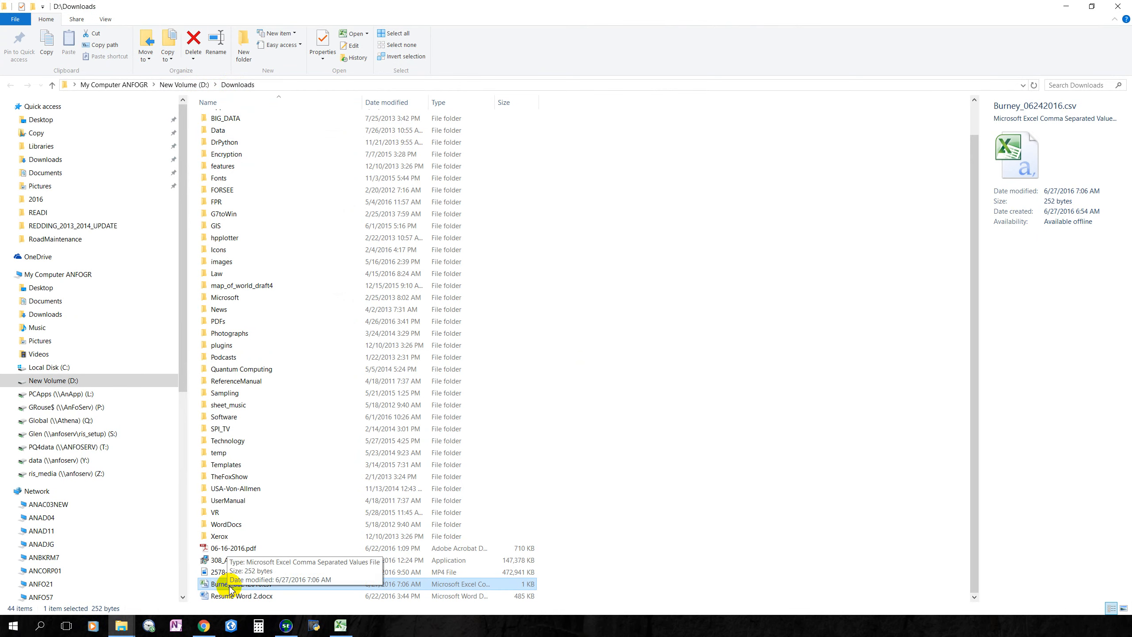
Step: Switch to Atlas-SE and open the Create Point Layer dialog
{"action": "left_click", "coordinate": [286, 626]}
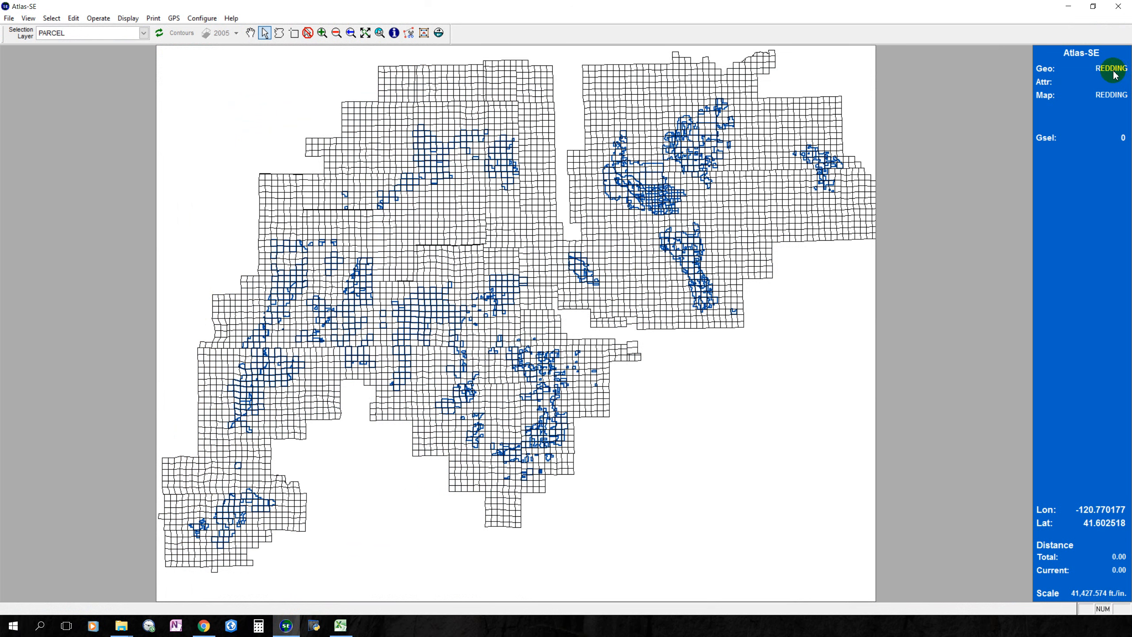
{"action": "mouse_move", "coordinate": [1113, 71]}
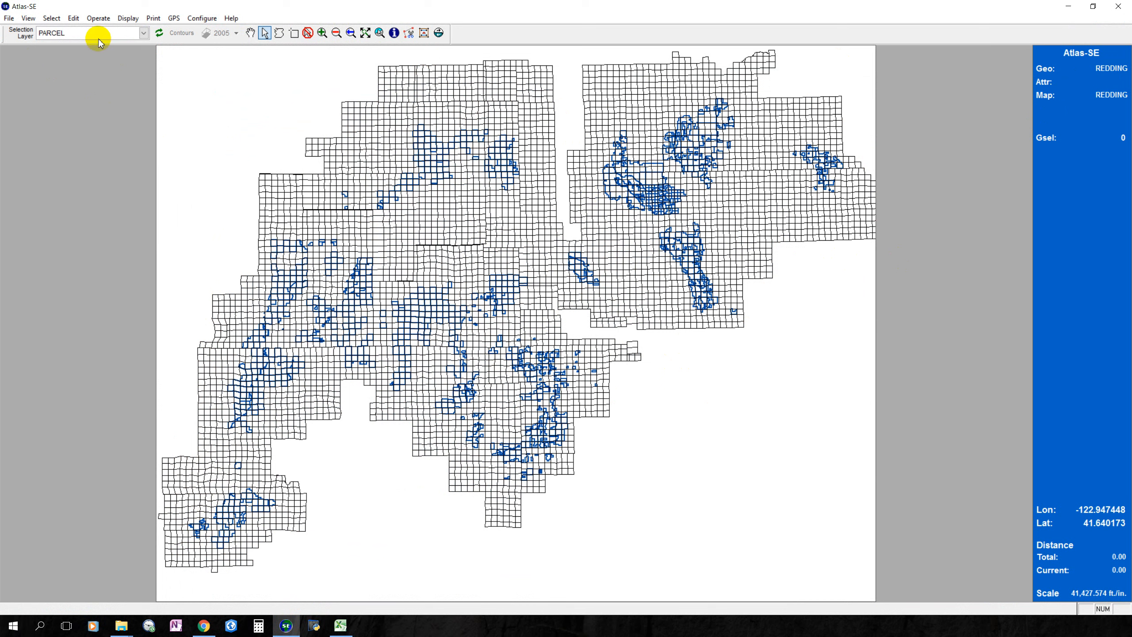
{"action": "left_click", "coordinate": [75, 18]}
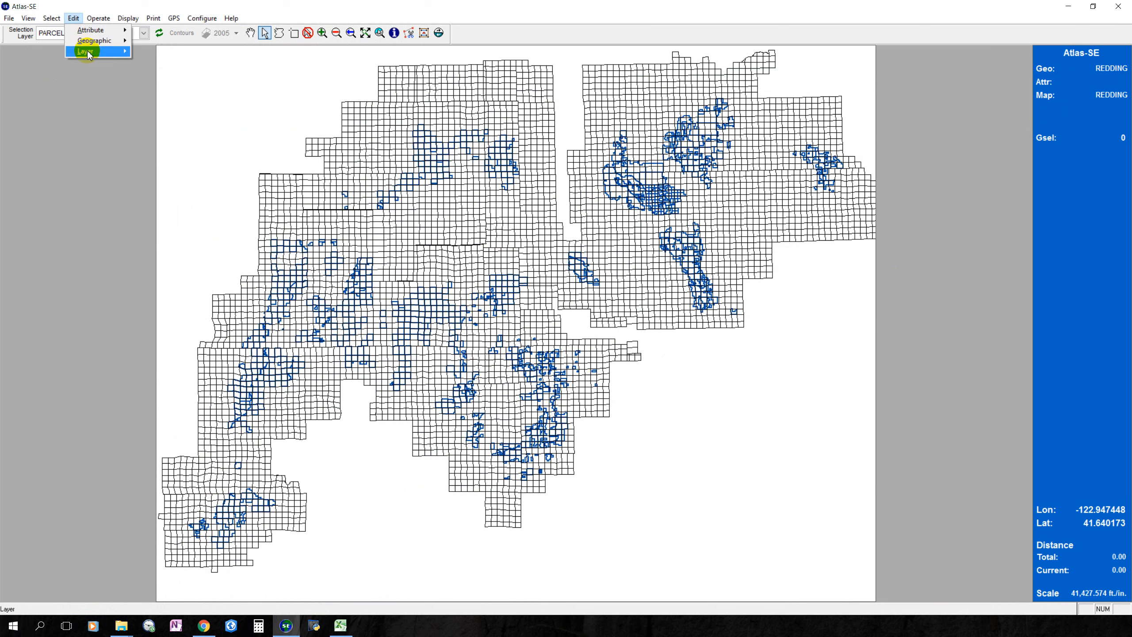
{"action": "mouse_move", "coordinate": [111, 51]}
{"action": "left_click", "coordinate": [161, 63]}
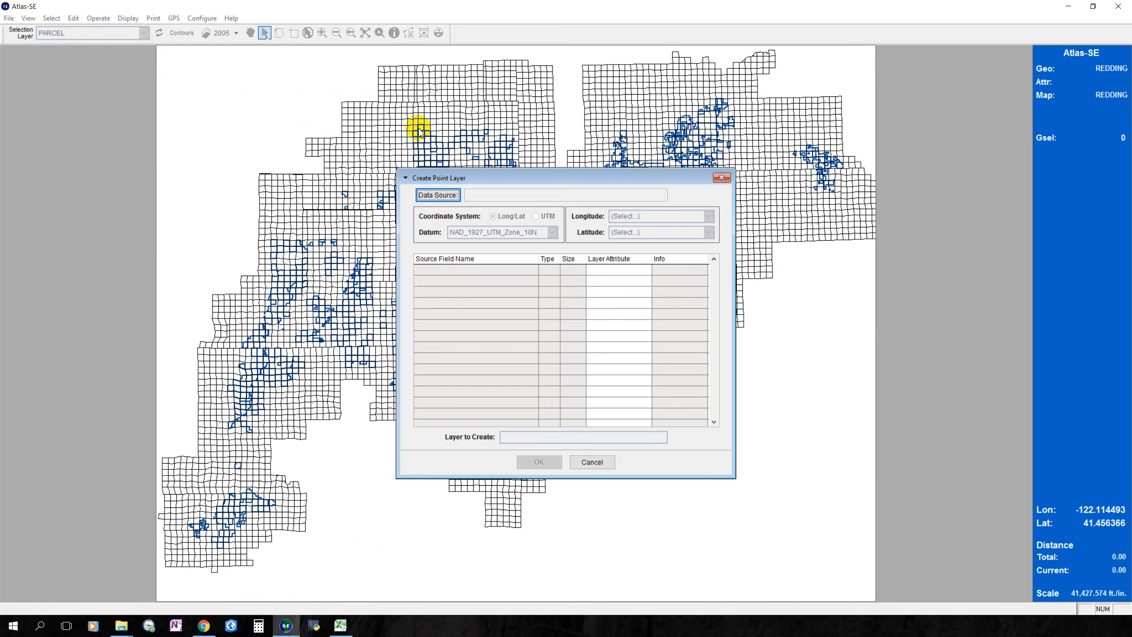
Step: Load Burney_06242016.csv from the Downloads folder on the D: drive as the point layer's data source
{"action": "left_click", "coordinate": [436, 196]}
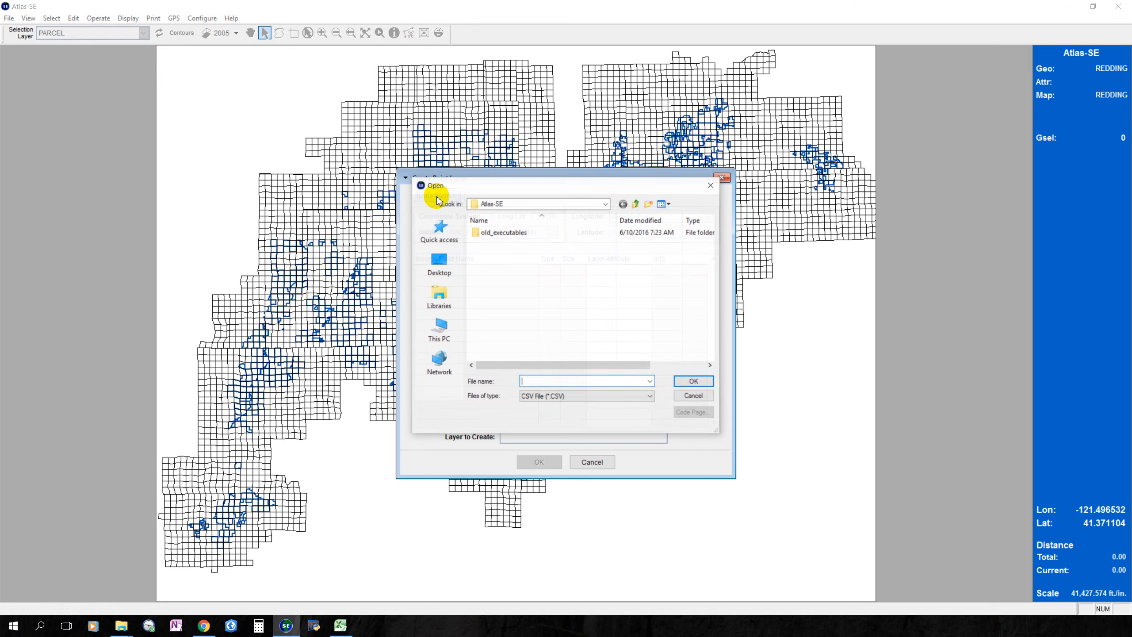
{"action": "left_click", "coordinate": [636, 204]}
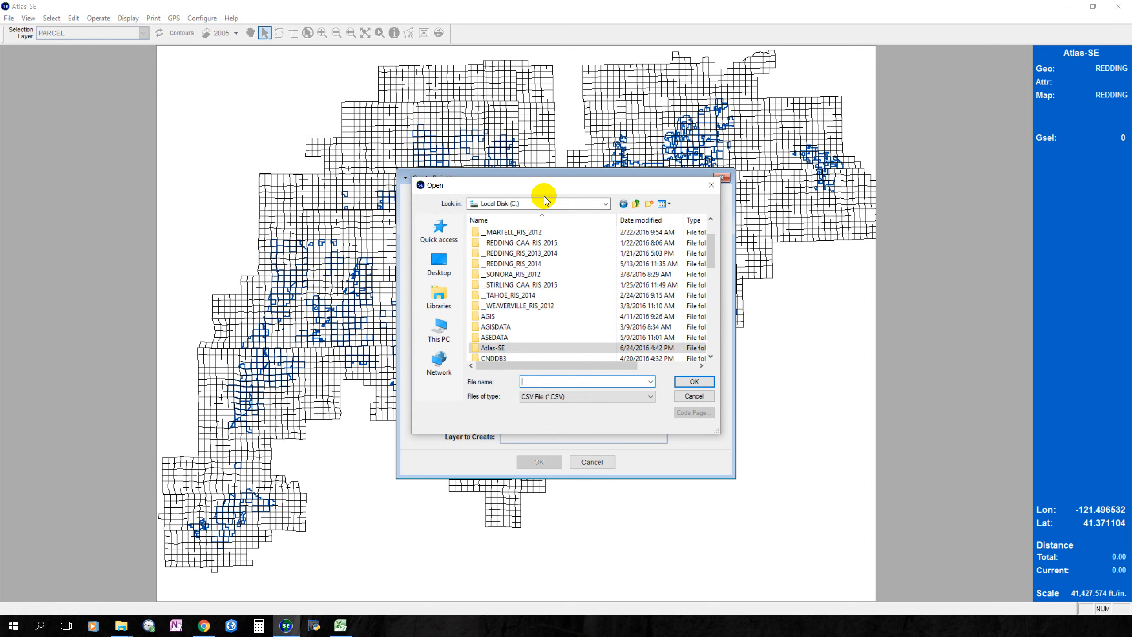
{"action": "left_click", "coordinate": [606, 204]}
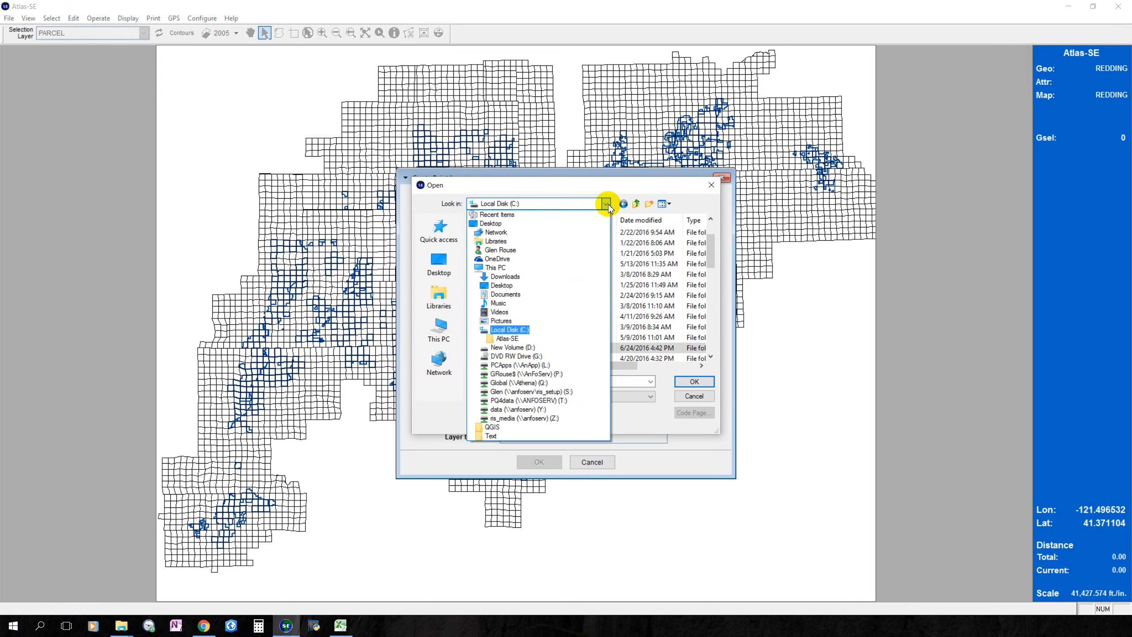
{"action": "left_click", "coordinate": [524, 348]}
{"action": "scroll", "coordinate": [528, 312], "scroll_direction": "down", "scroll_amount": 5}
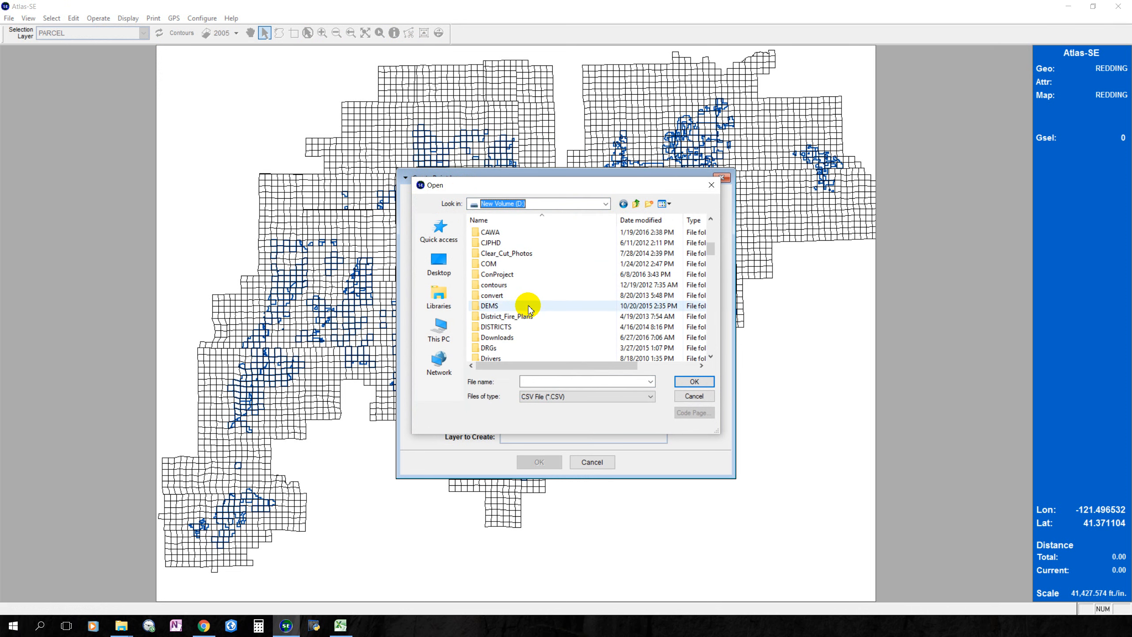
{"action": "left_click", "coordinate": [506, 340]}
{"action": "double_click", "coordinate": [507, 340]}
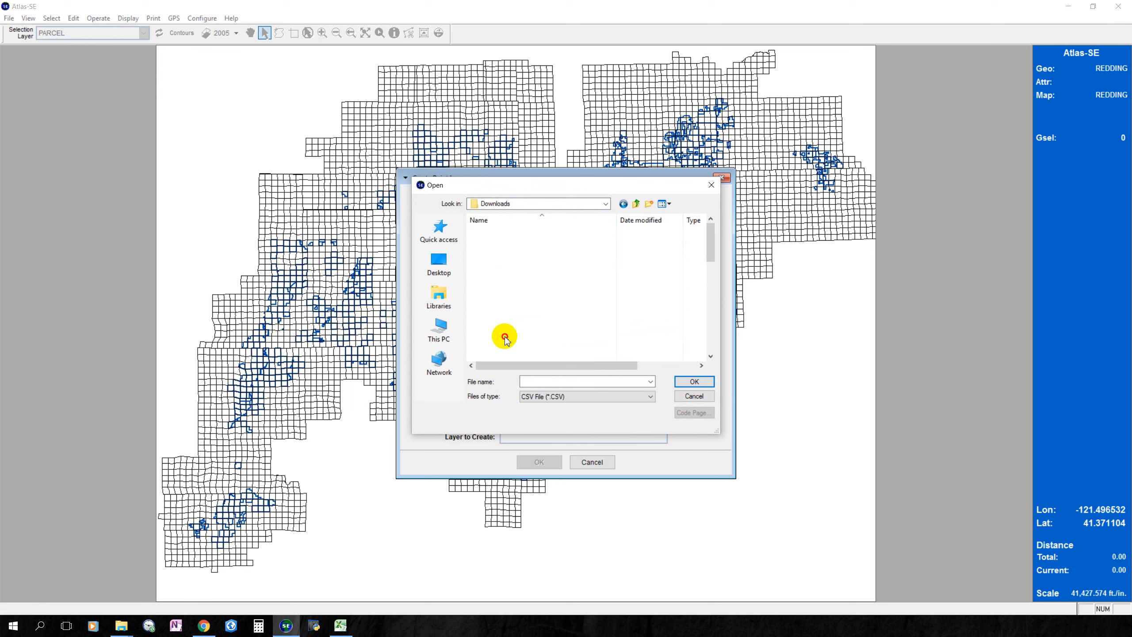
{"action": "scroll", "coordinate": [606, 299], "scroll_direction": "down", "scroll_amount": 10}
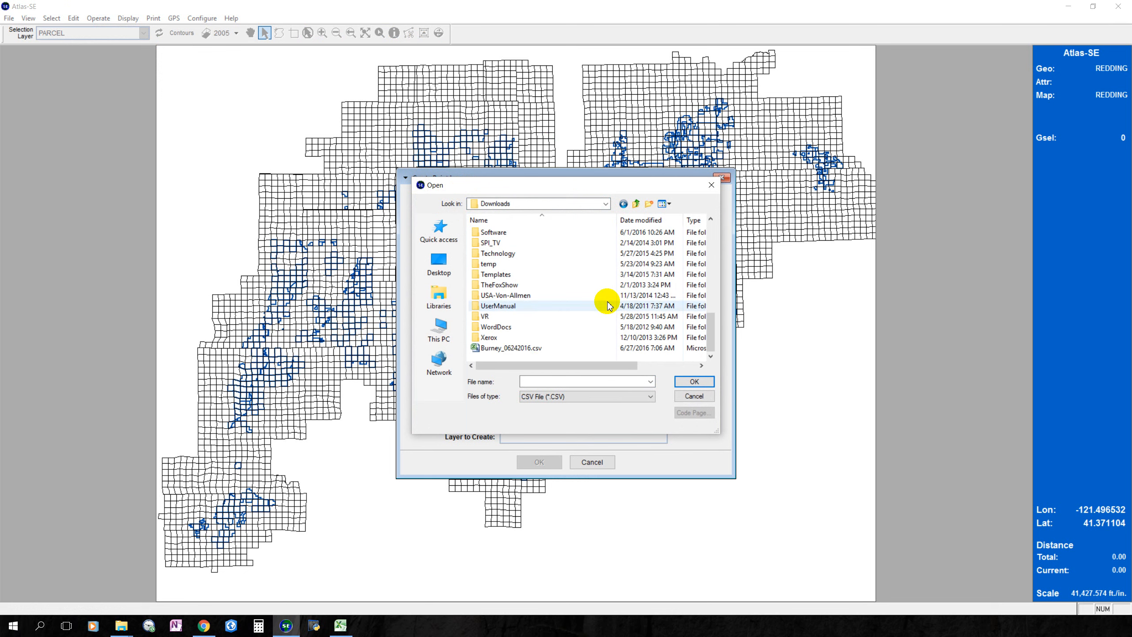
{"action": "left_click", "coordinate": [499, 348]}
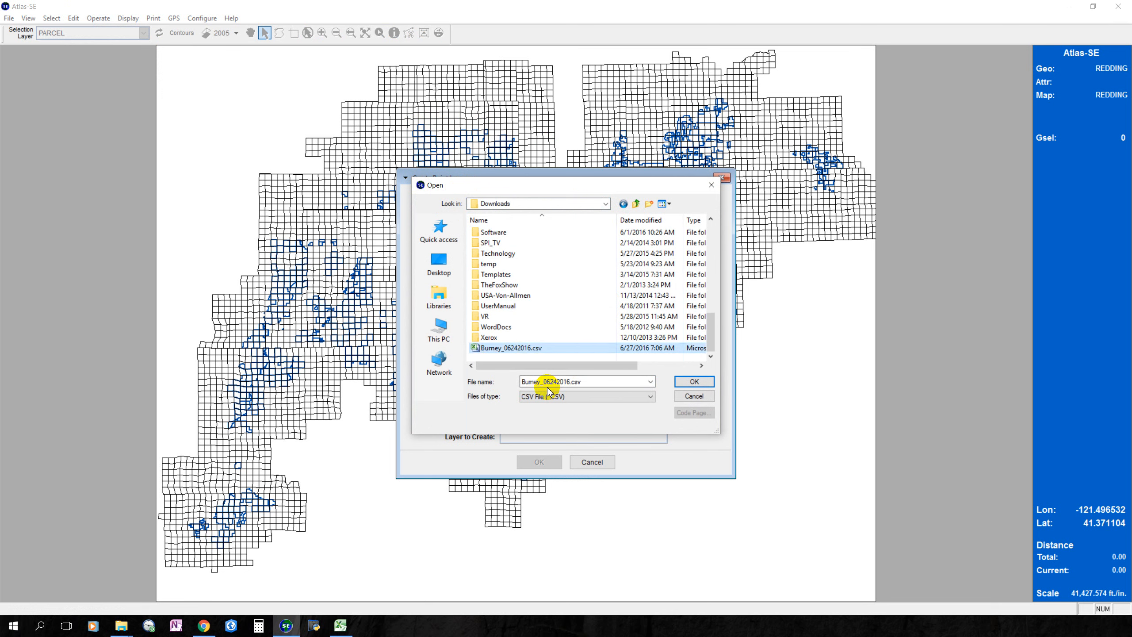
{"action": "left_click", "coordinate": [694, 381]}
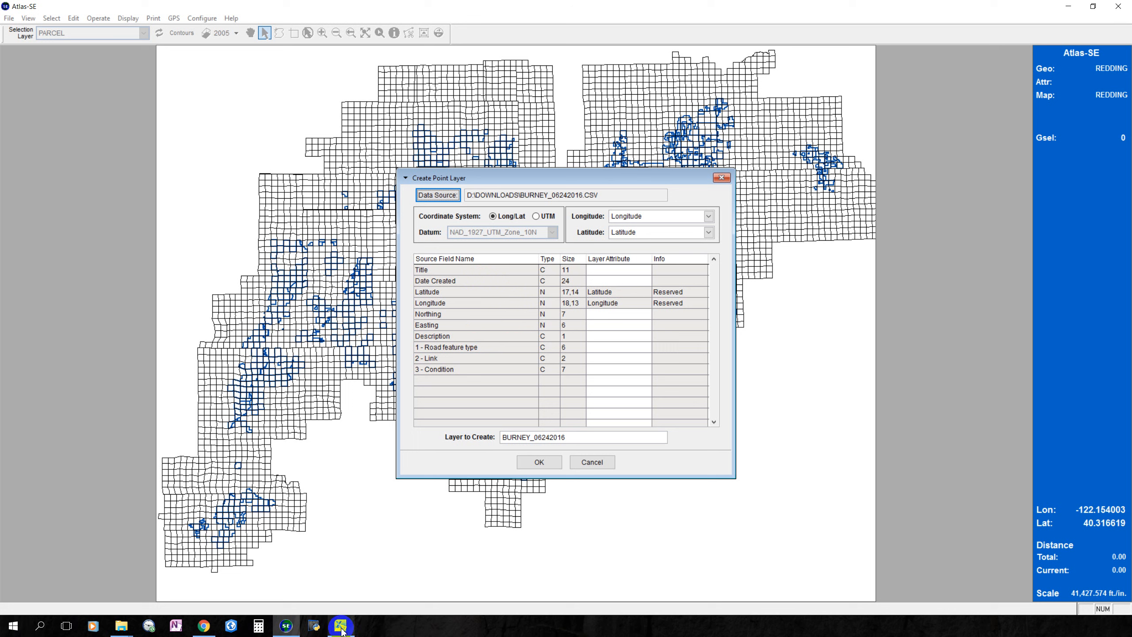
Step: View ASE_Fields.png from the D:\RoadMaintenance folder enlarged to examine the attribute field list, close it and return to Atlas-SE
{"action": "mouse_move", "coordinate": [342, 631]}
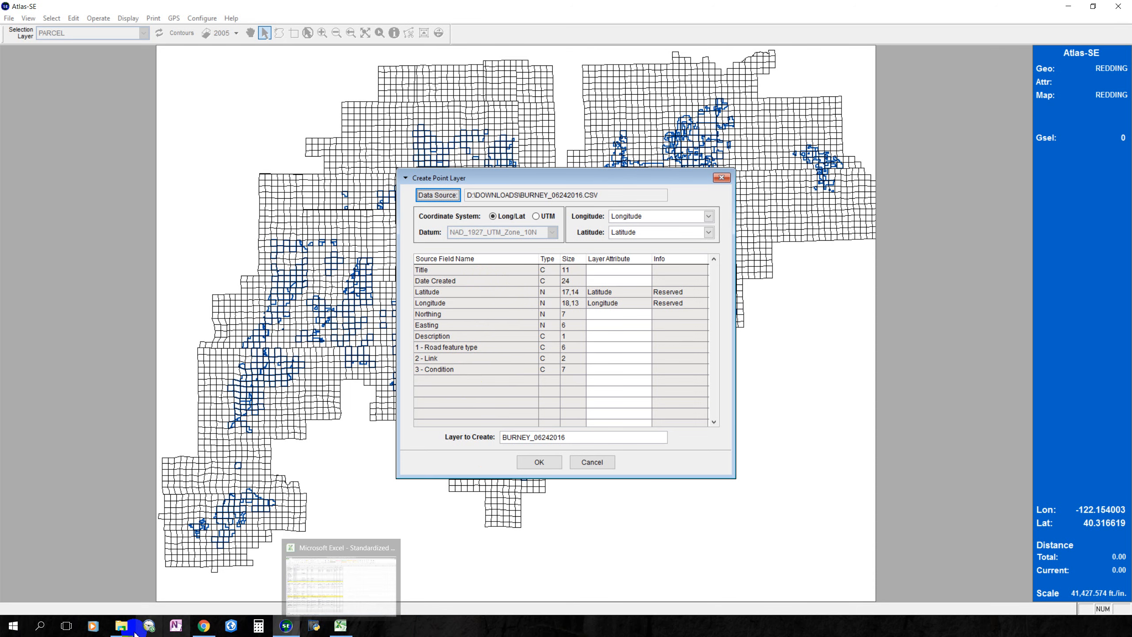
{"action": "mouse_move", "coordinate": [123, 632]}
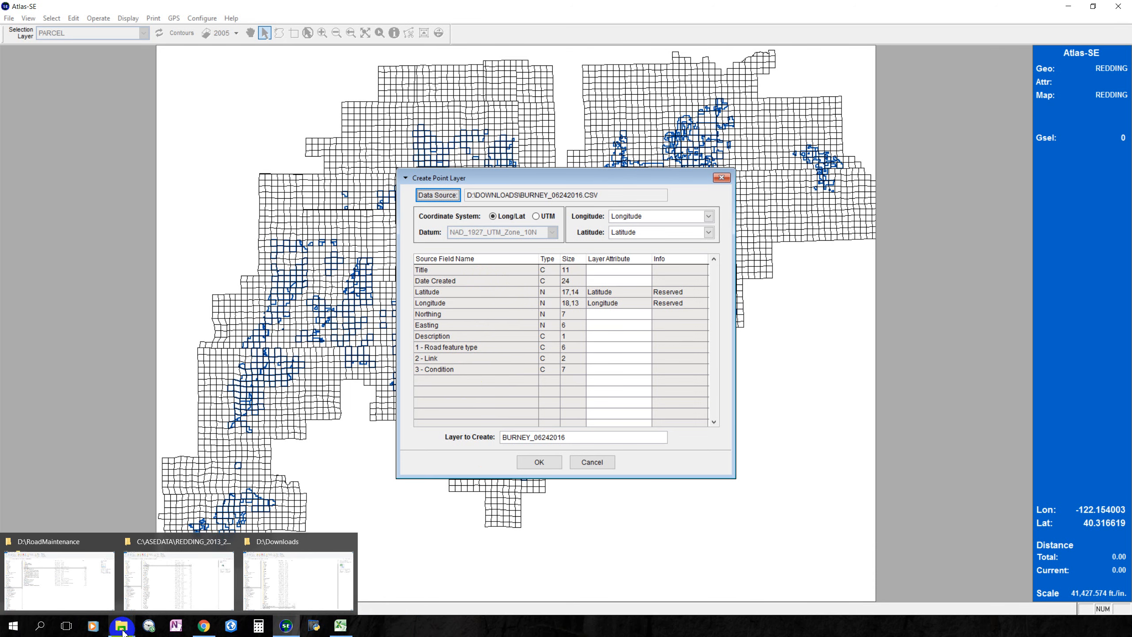
{"action": "left_click", "coordinate": [71, 606]}
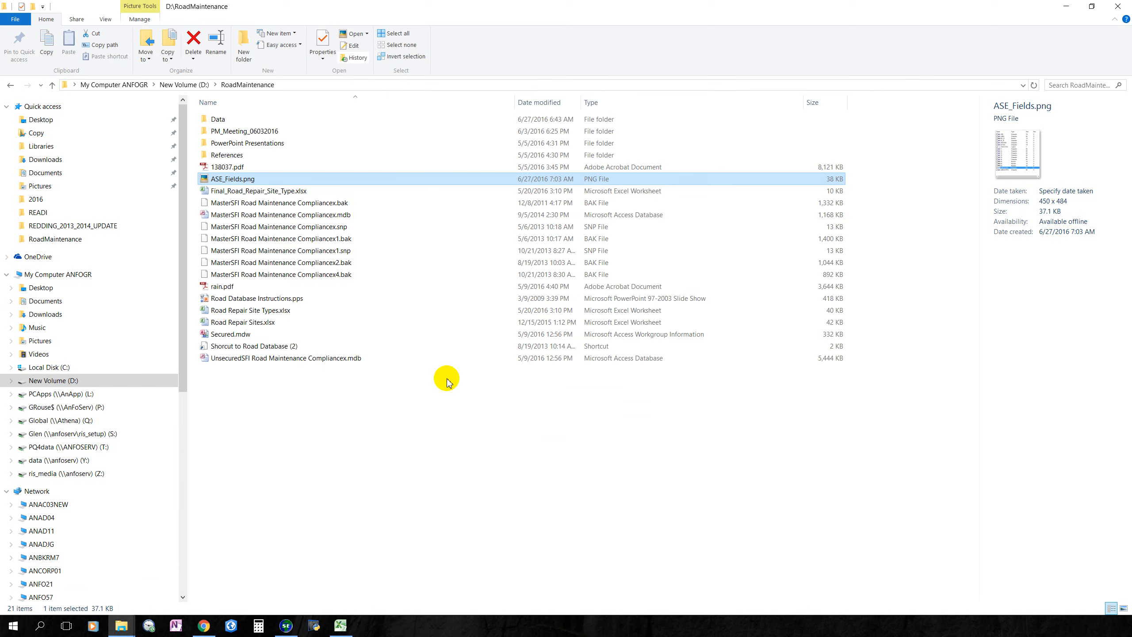
{"action": "left_click", "coordinate": [345, 470]}
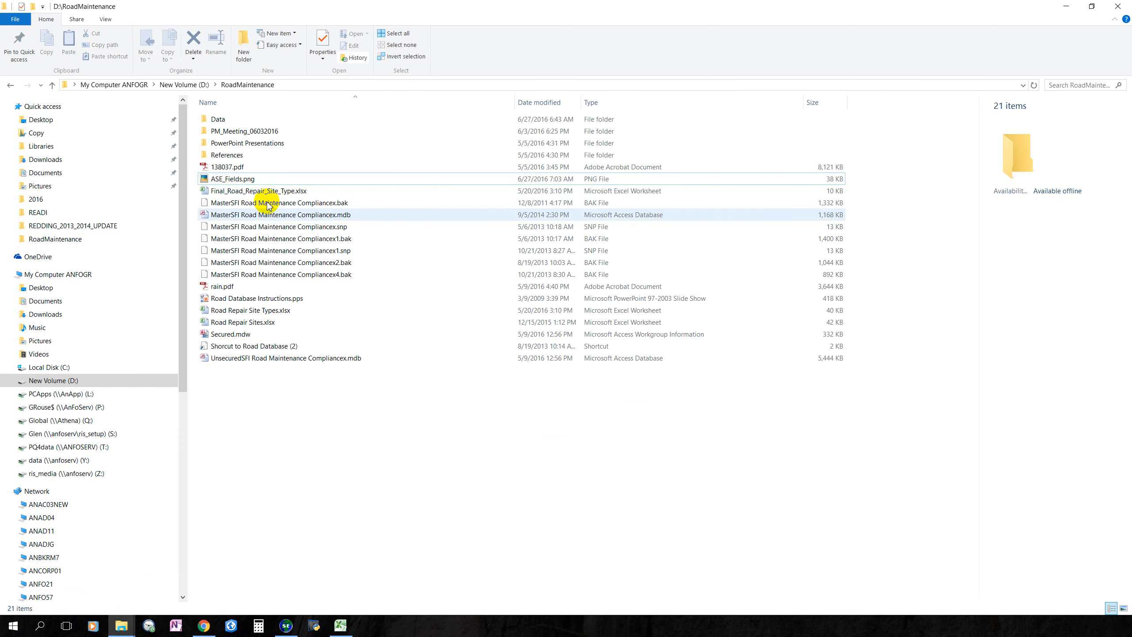
{"action": "double_click", "coordinate": [221, 184]}
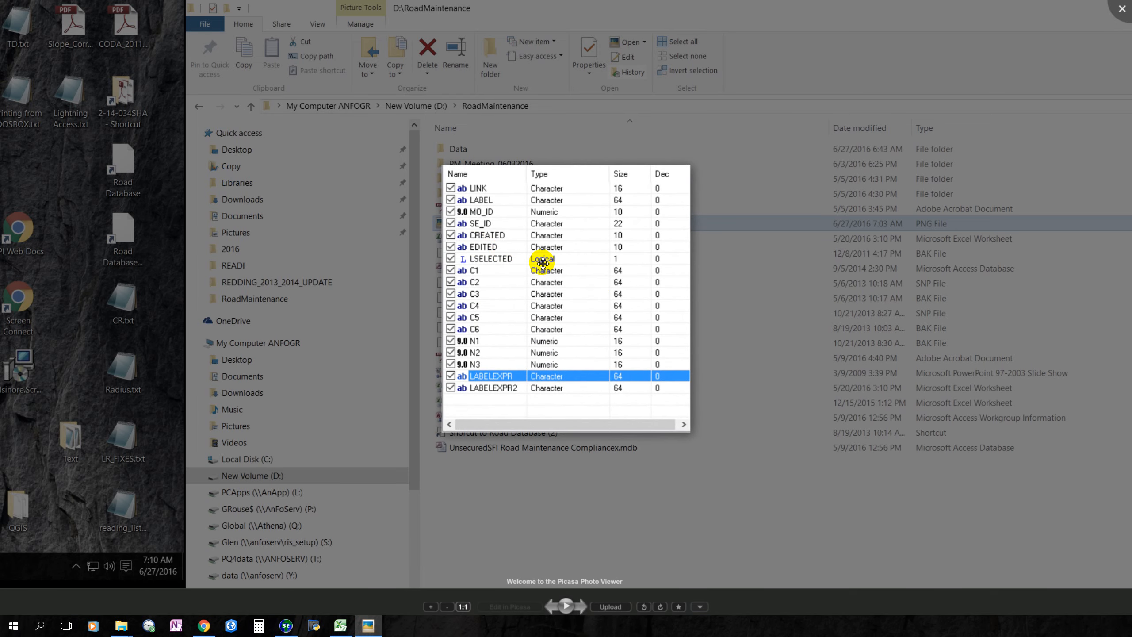
{"action": "scroll", "coordinate": [597, 290], "scroll_direction": "up", "scroll_amount": 5}
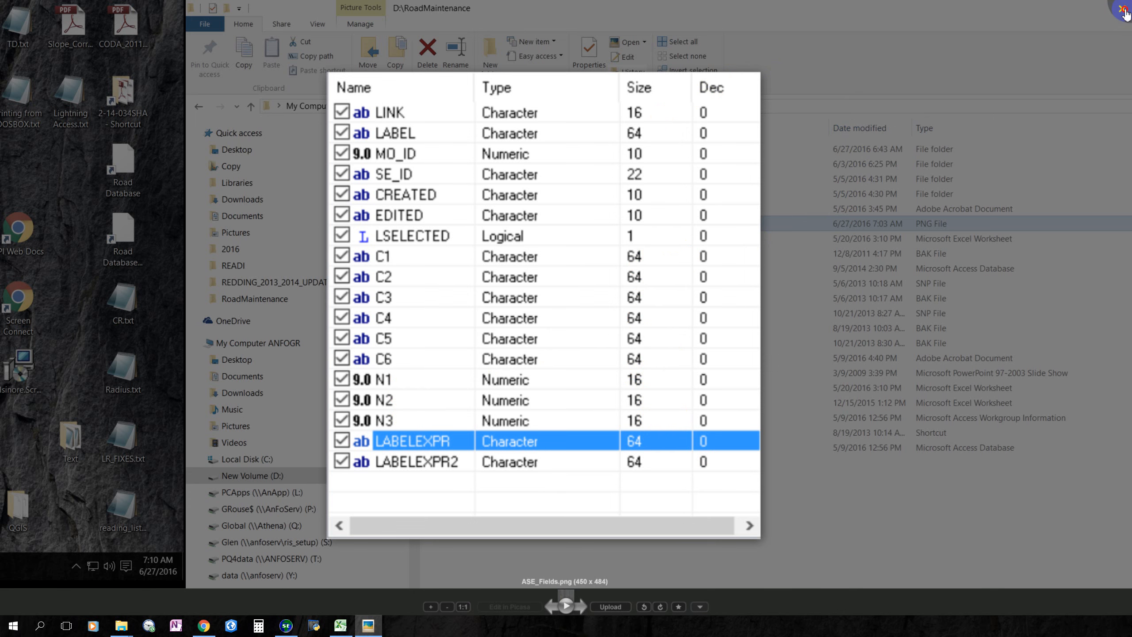
{"action": "left_click", "coordinate": [1124, 14]}
{"action": "left_click", "coordinate": [290, 622]}
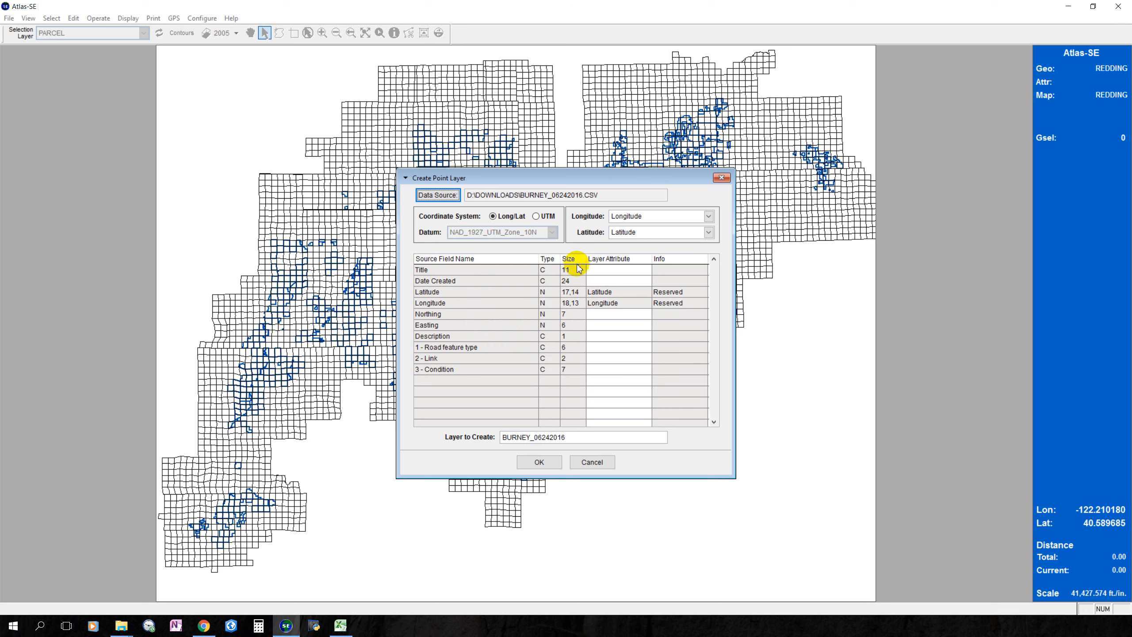
Step: Assign the layer attribute LINK to the Title source field and C2 to Date Created
{"action": "left_click", "coordinate": [595, 270]}
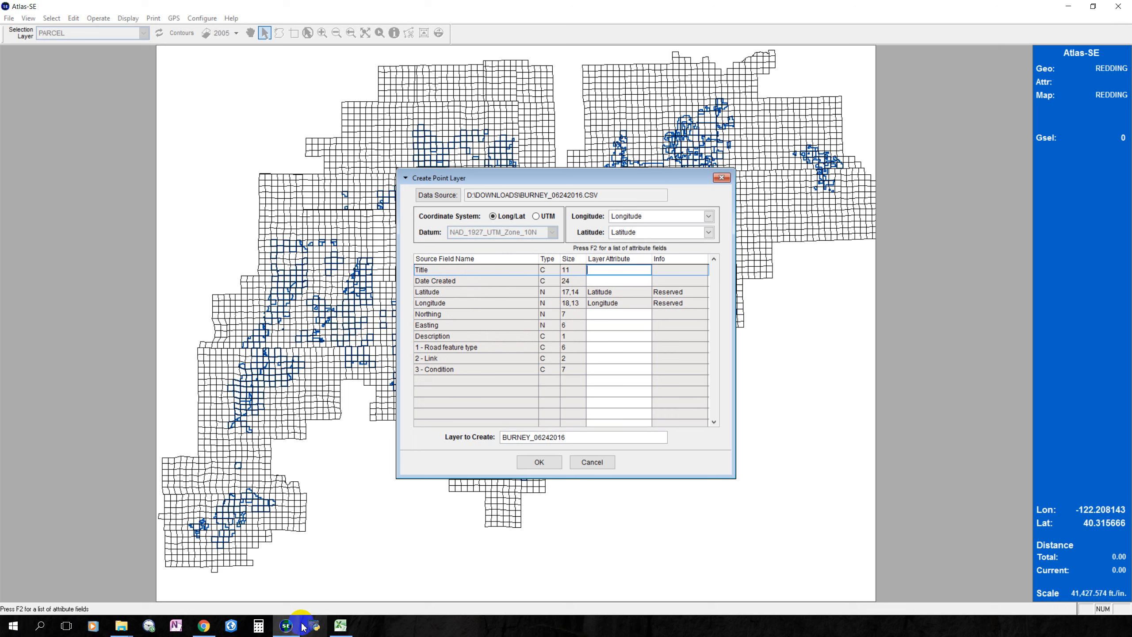
{"action": "mouse_move", "coordinate": [209, 629]}
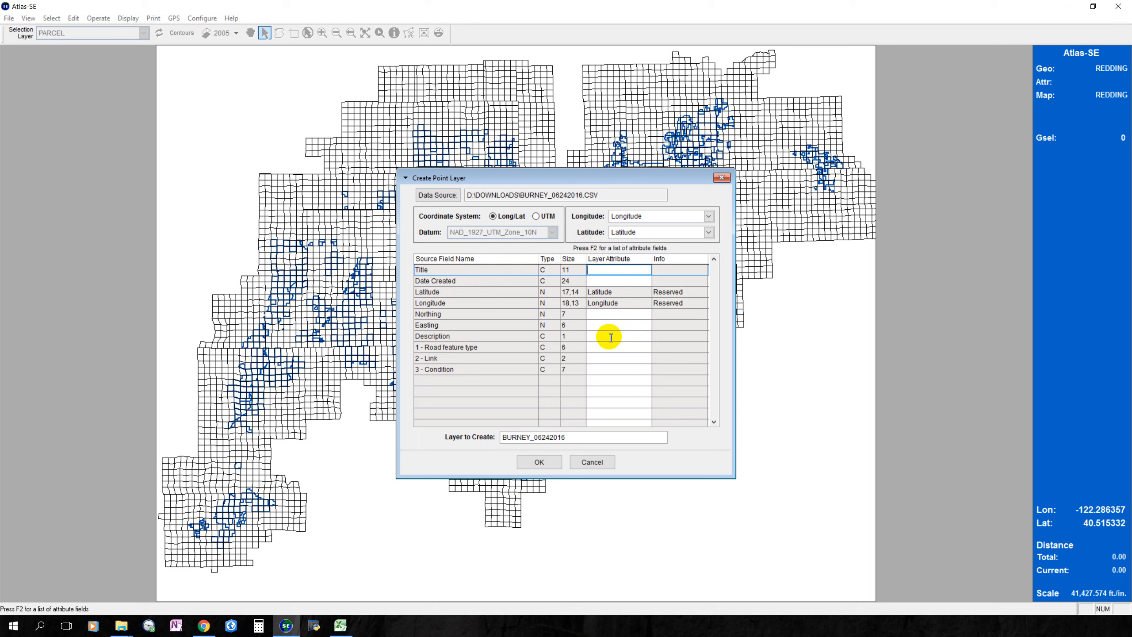
{"action": "key", "text": "F2"}
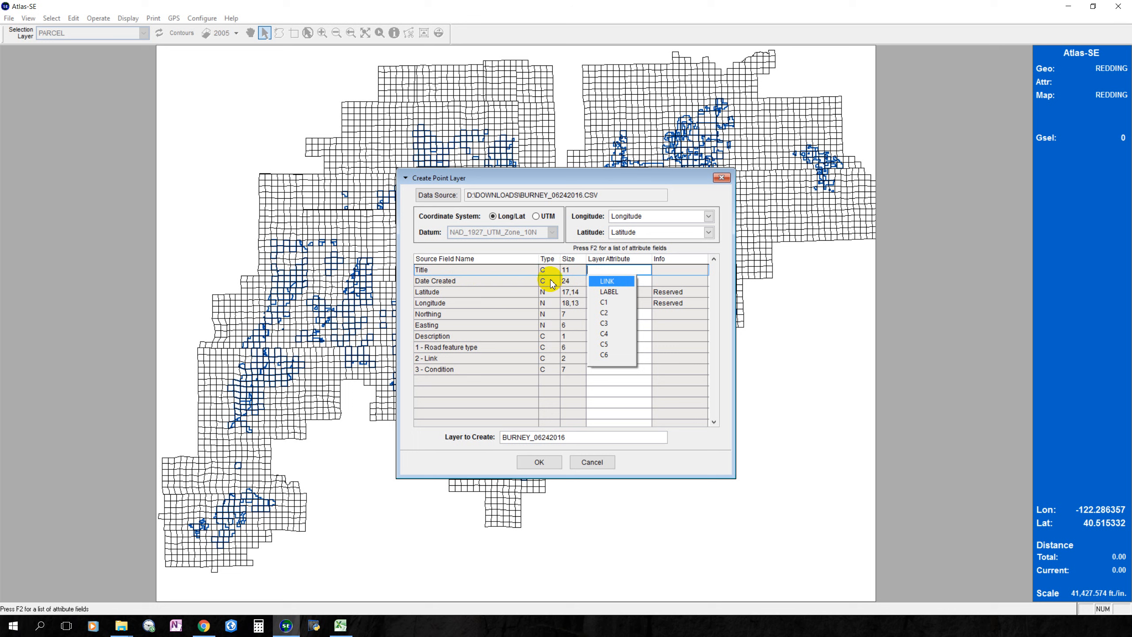
{"action": "left_click", "coordinate": [608, 282]}
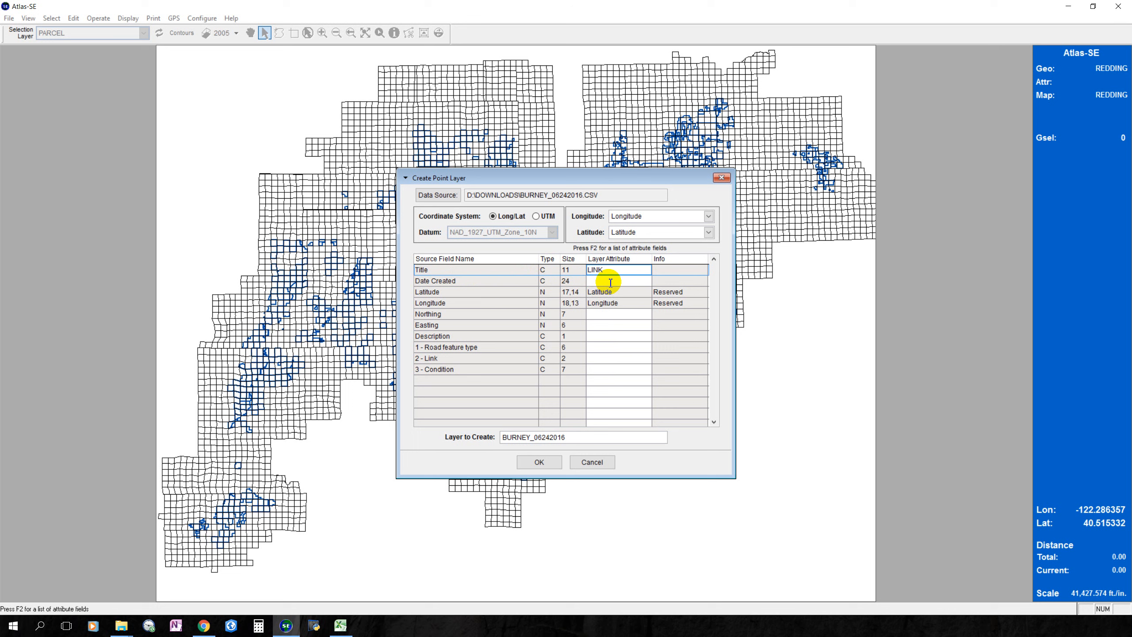
{"action": "left_click", "coordinate": [609, 281]}
{"action": "left_click", "coordinate": [609, 281]}
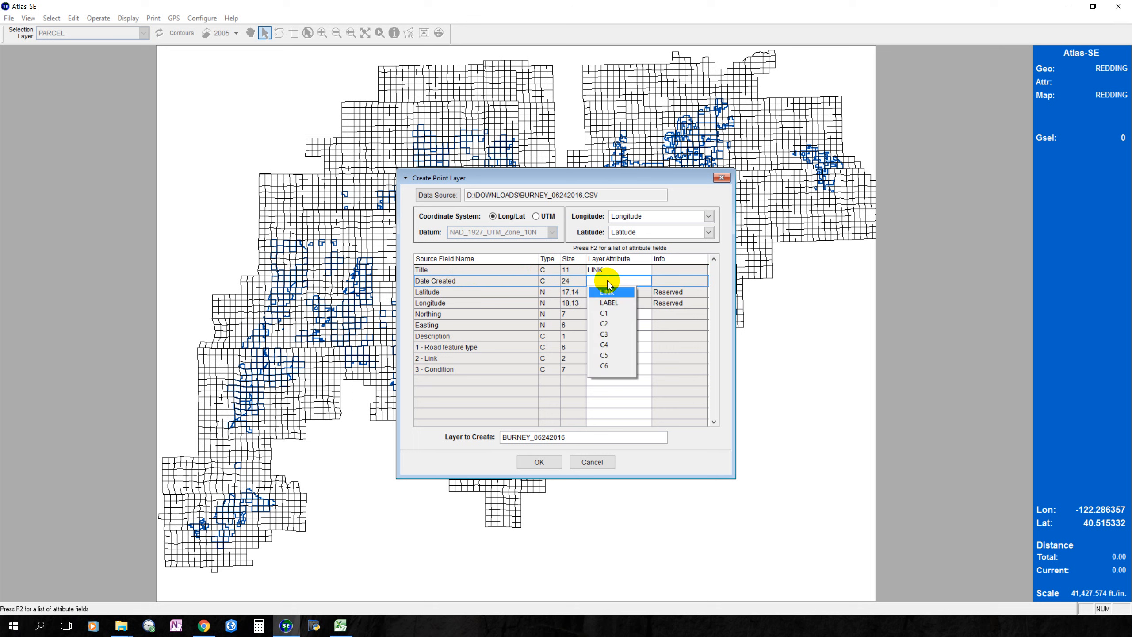
{"action": "left_click", "coordinate": [605, 324]}
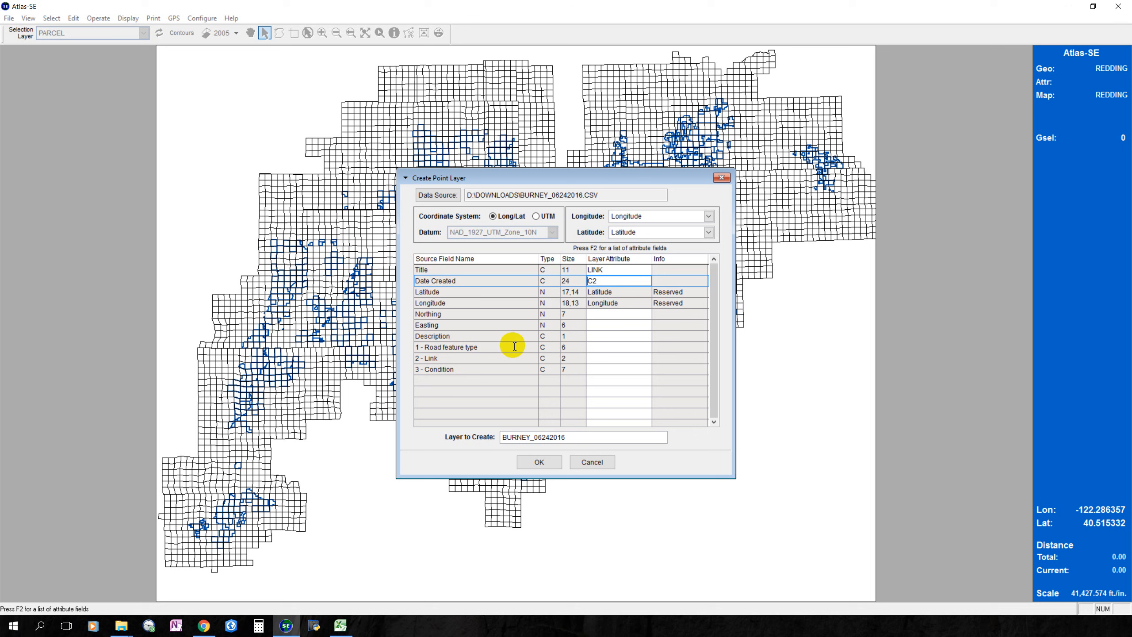
Step: Assign the layer attribute LABEL to the Description source field and C2 to 1 - Road feature type
{"action": "left_click", "coordinate": [604, 338]}
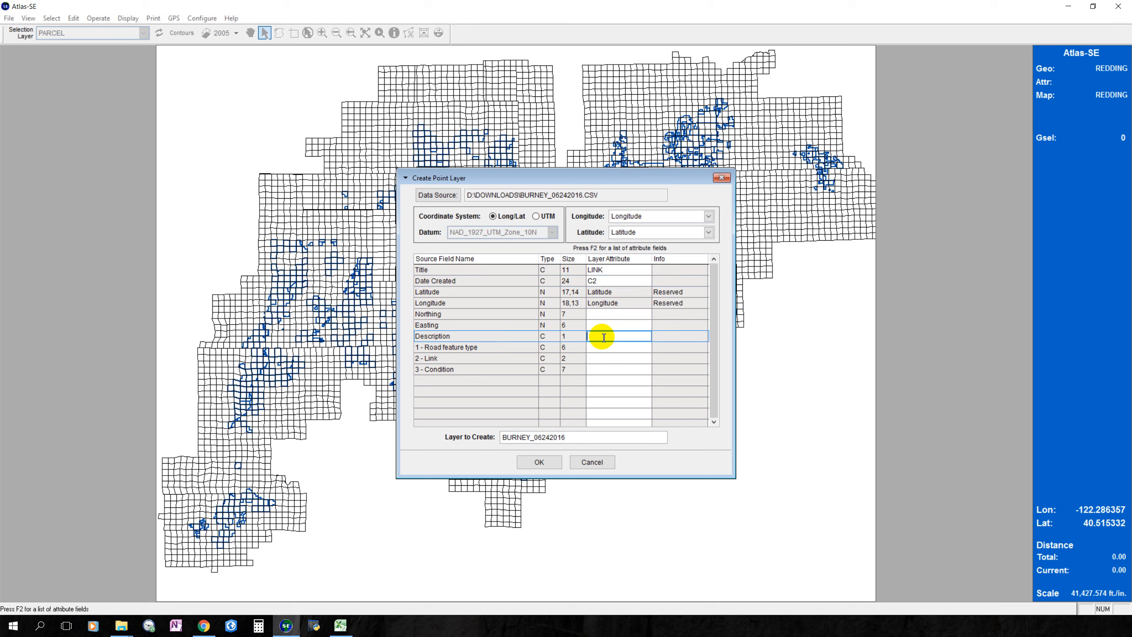
{"action": "key", "text": "F2"}
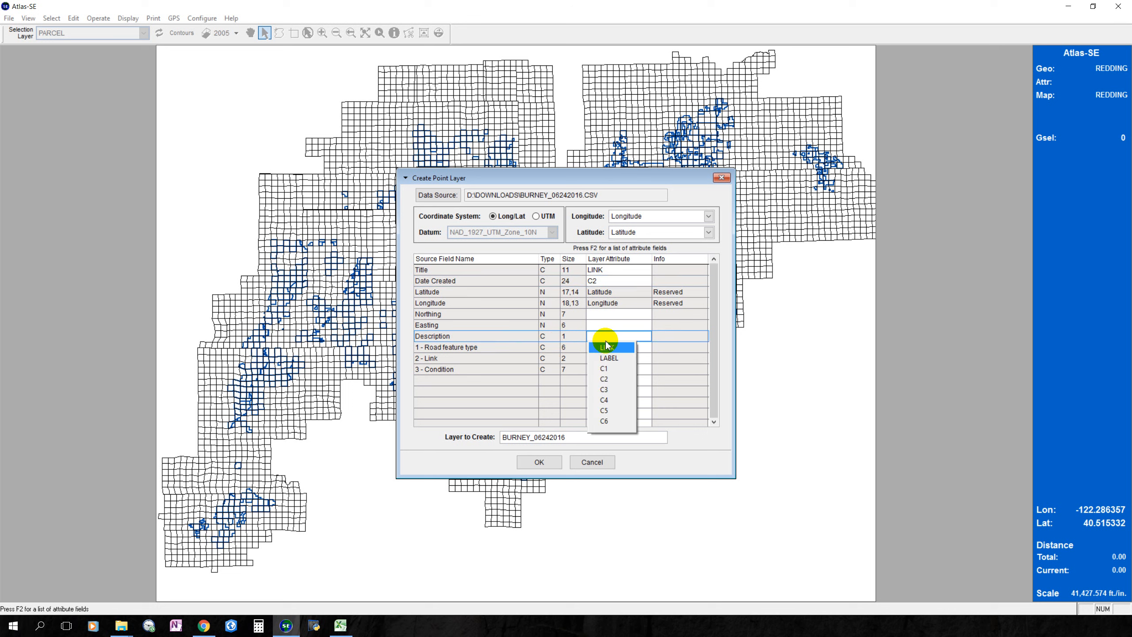
{"action": "left_click", "coordinate": [610, 358]}
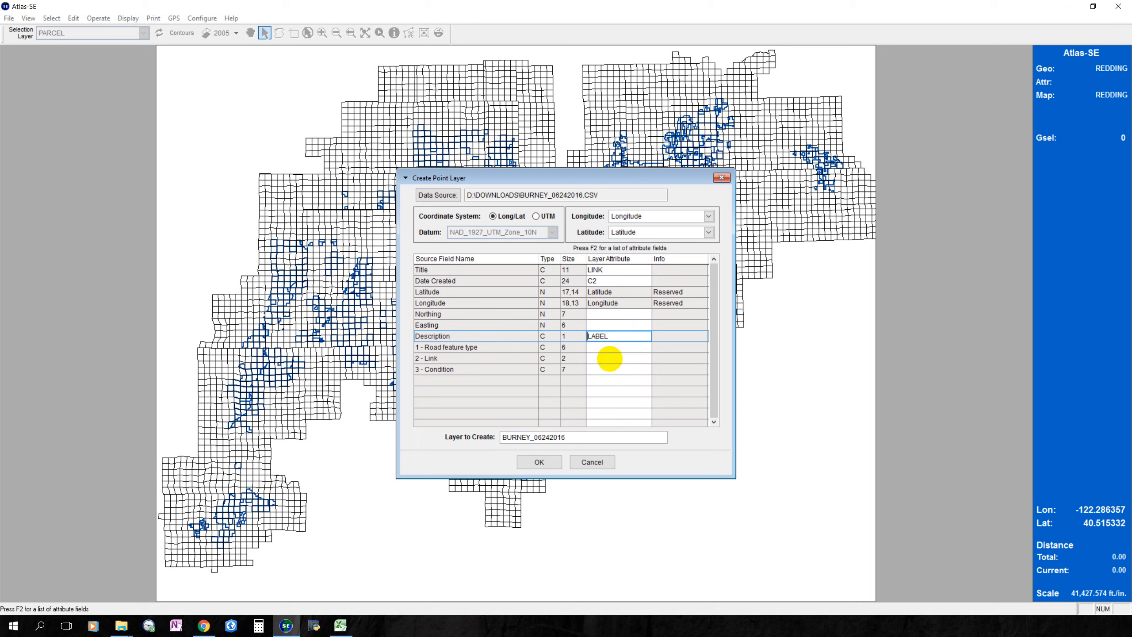
{"action": "left_click", "coordinate": [598, 347]}
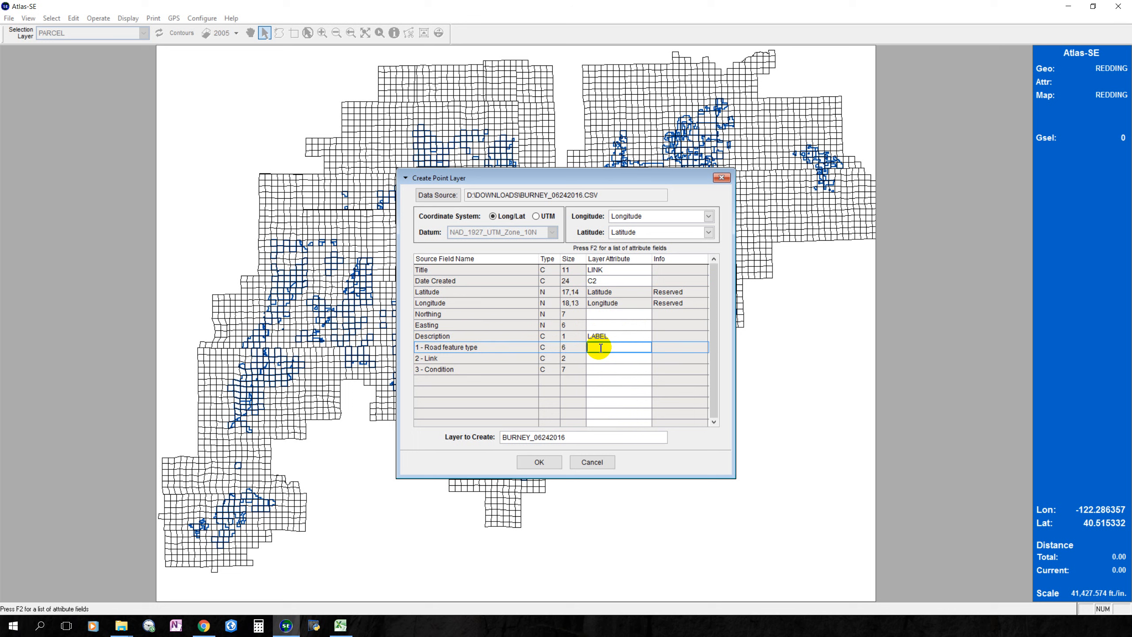
{"action": "key", "text": "F2"}
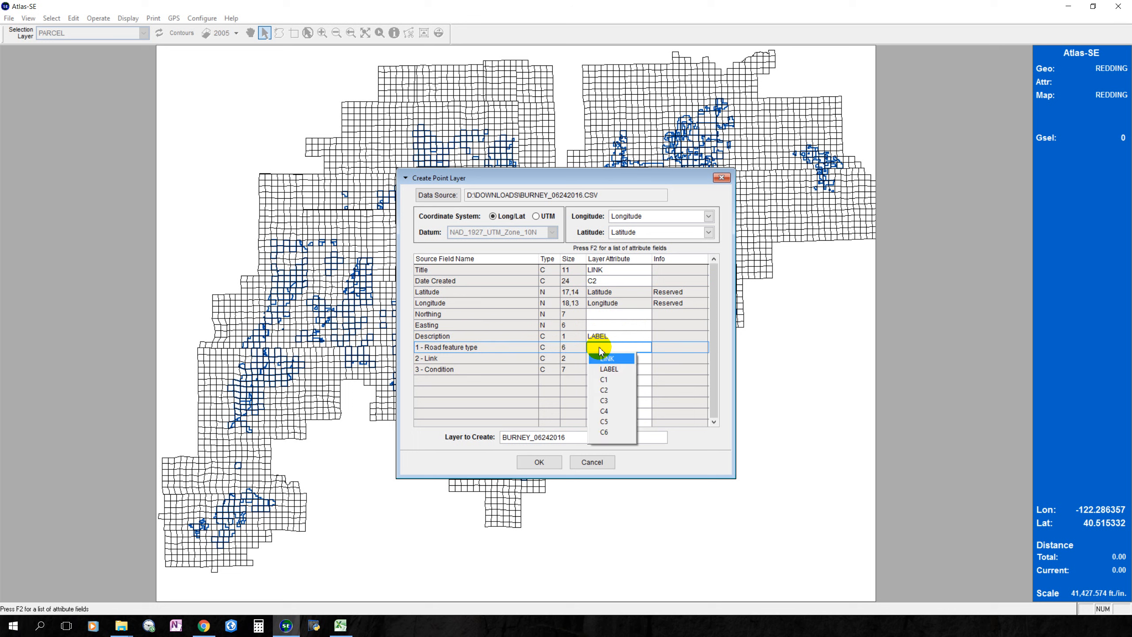
{"action": "left_click", "coordinate": [605, 389]}
Step: Change the layer attribute of the Date Created source field to C1
{"action": "left_click", "coordinate": [603, 280]}
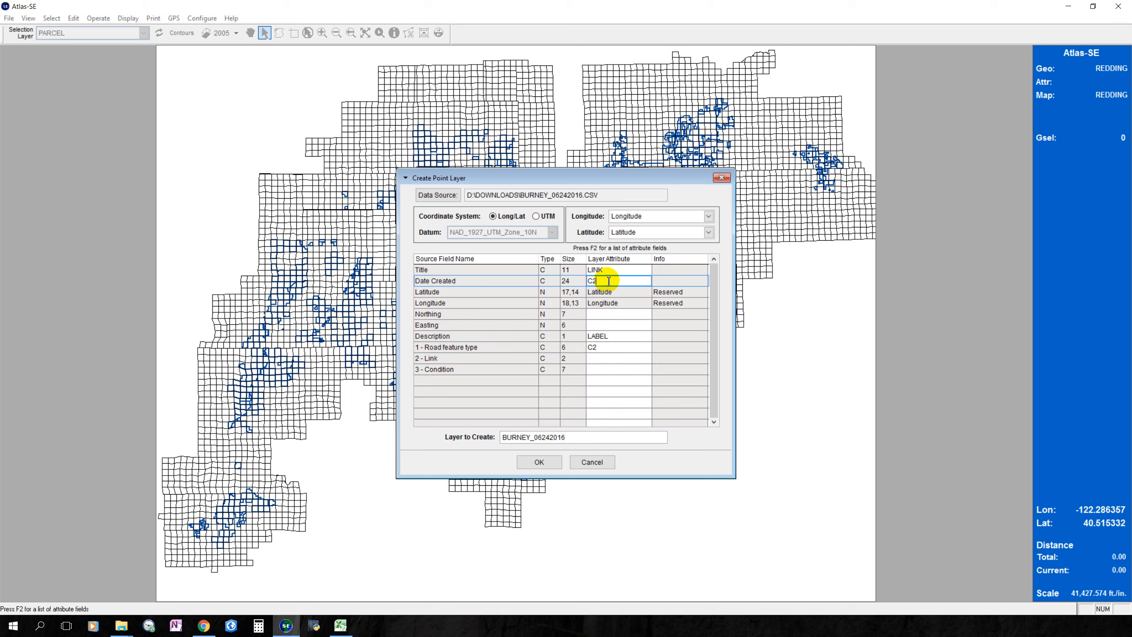
{"action": "left_click_drag", "start_coordinate": [612, 280], "coordinate": [579, 278]}
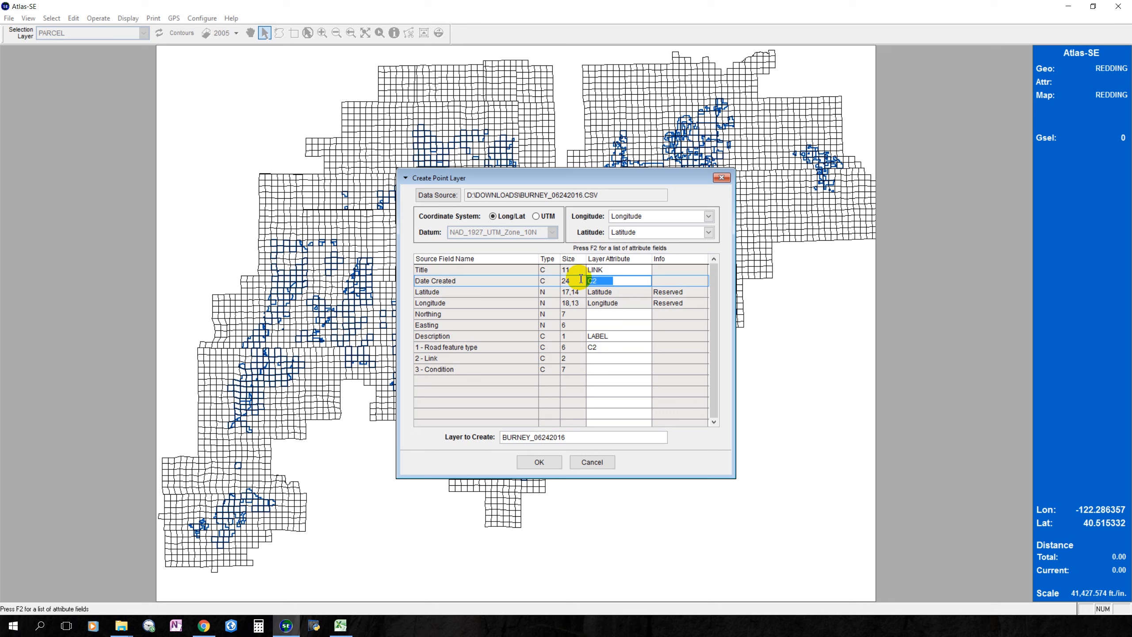
{"action": "key", "text": "F2"}
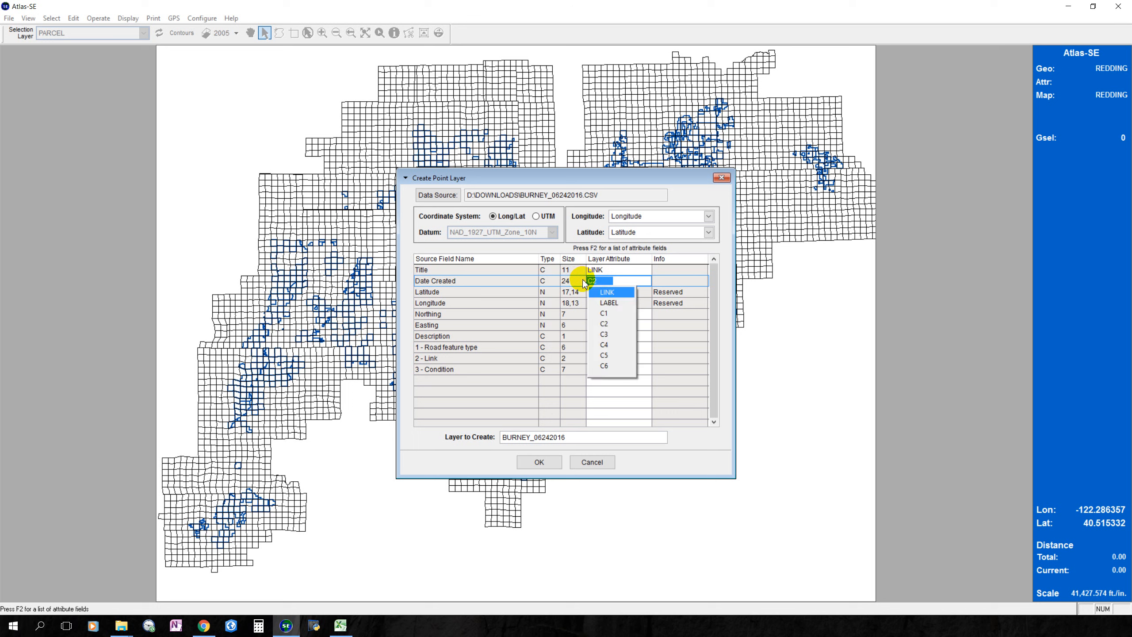
{"action": "left_click", "coordinate": [604, 303]}
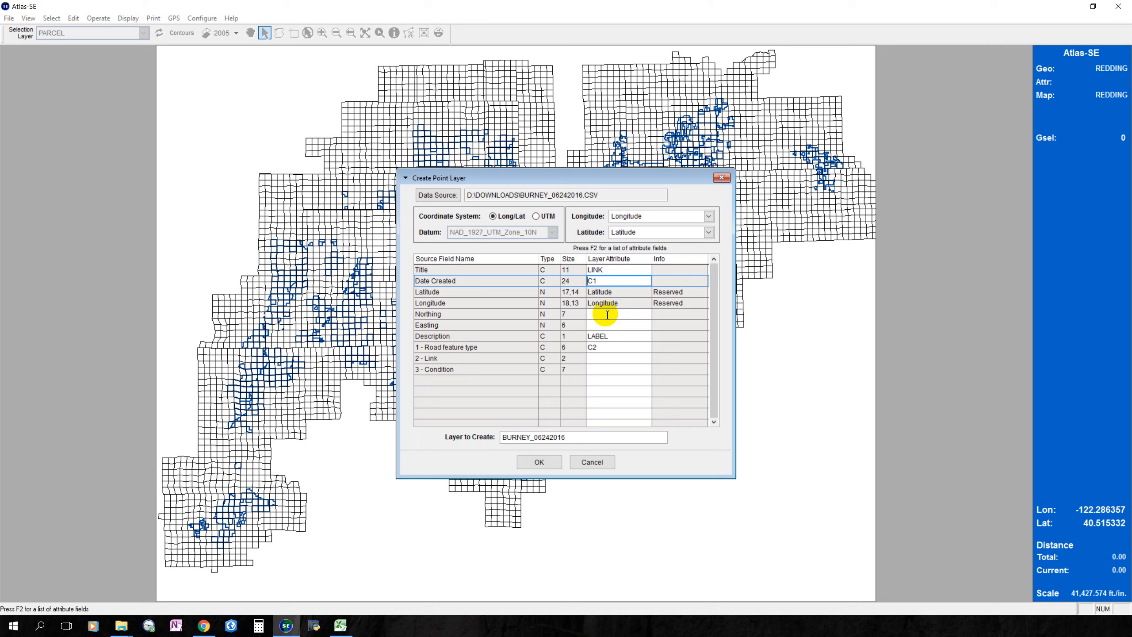
Step: Assign the layer attribute C3 to the 2 - Link source field and C4 to 3 - Condition
{"action": "left_click", "coordinate": [614, 369]}
{"action": "left_click", "coordinate": [600, 359]}
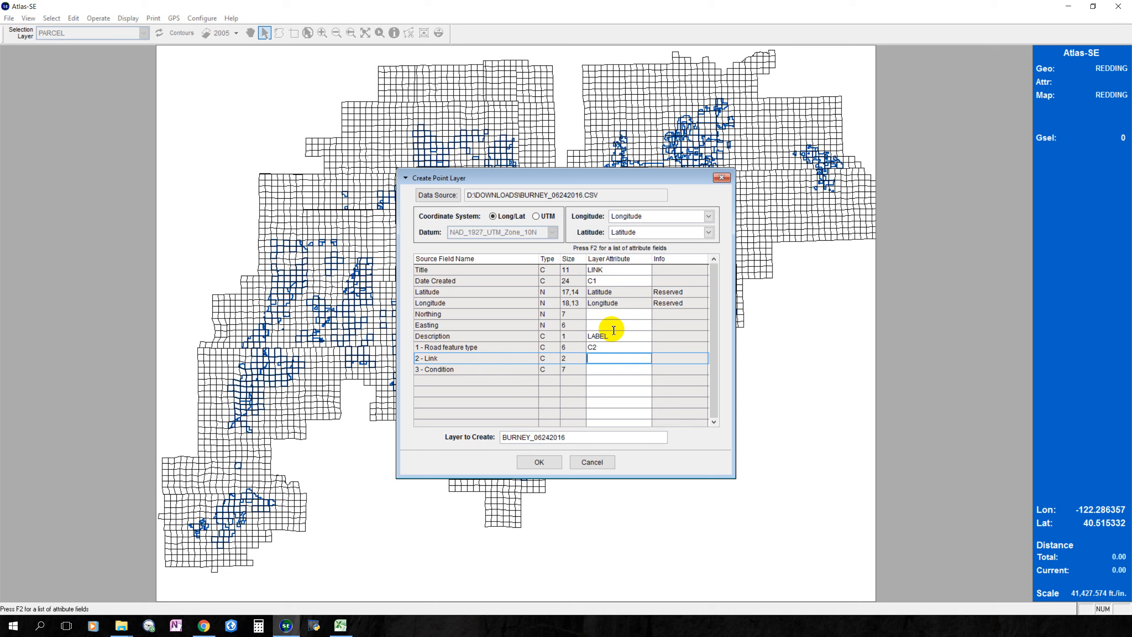
{"action": "key", "text": "F2"}
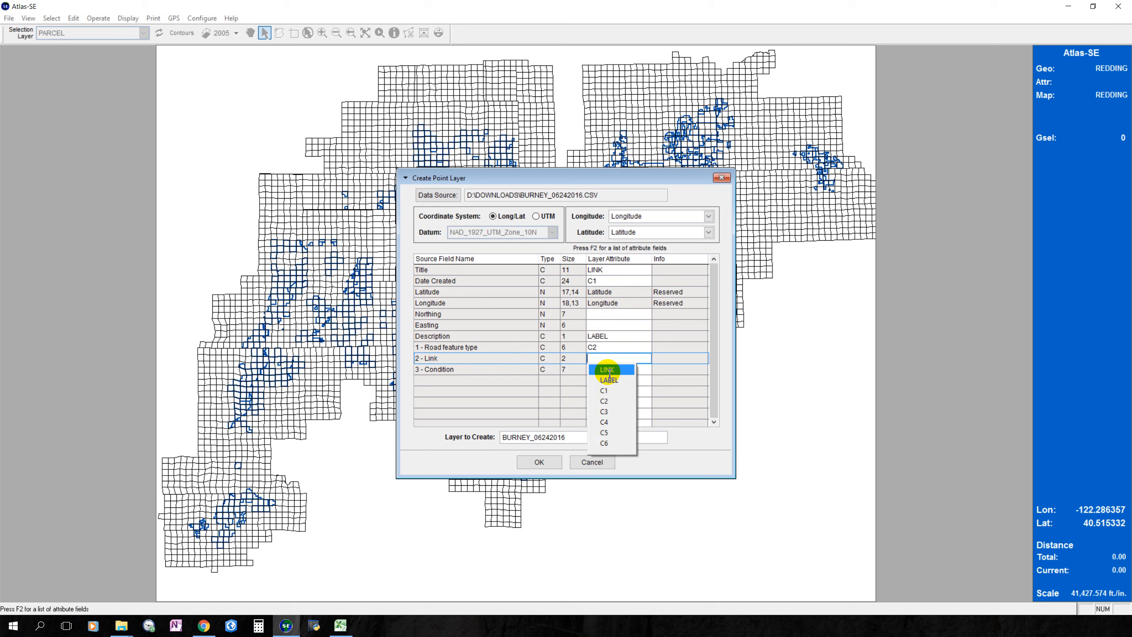
{"action": "left_click", "coordinate": [607, 411]}
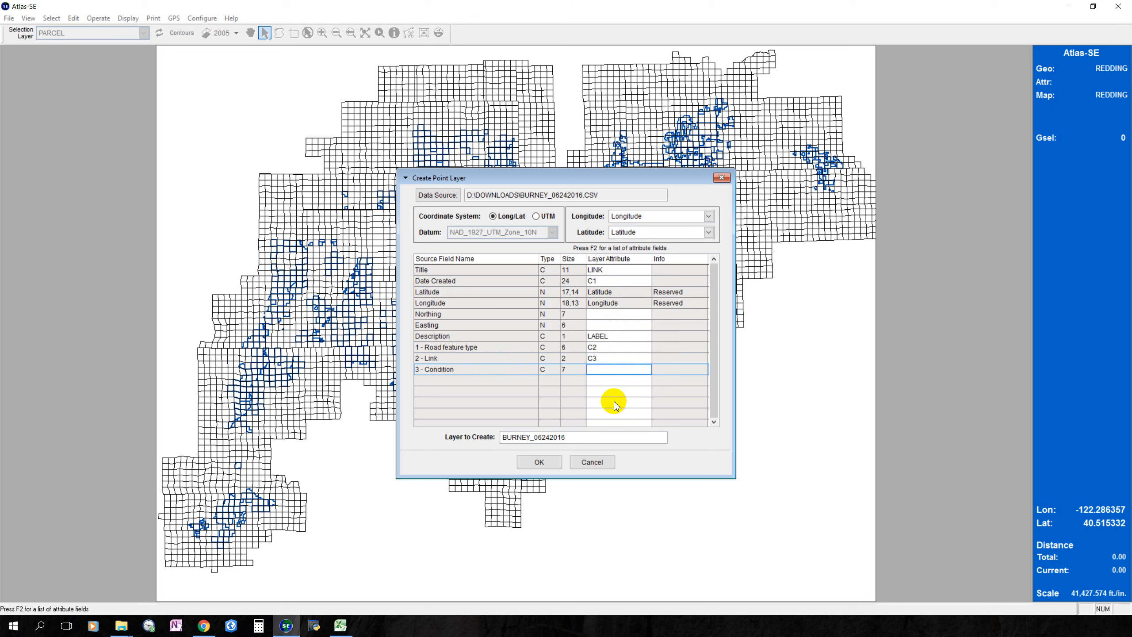
{"action": "key", "text": "F2"}
{"action": "left_click", "coordinate": [604, 434]}
Step: Replace the Description source field's layer attribute with a new field named TEST
{"action": "left_click", "coordinate": [613, 336]}
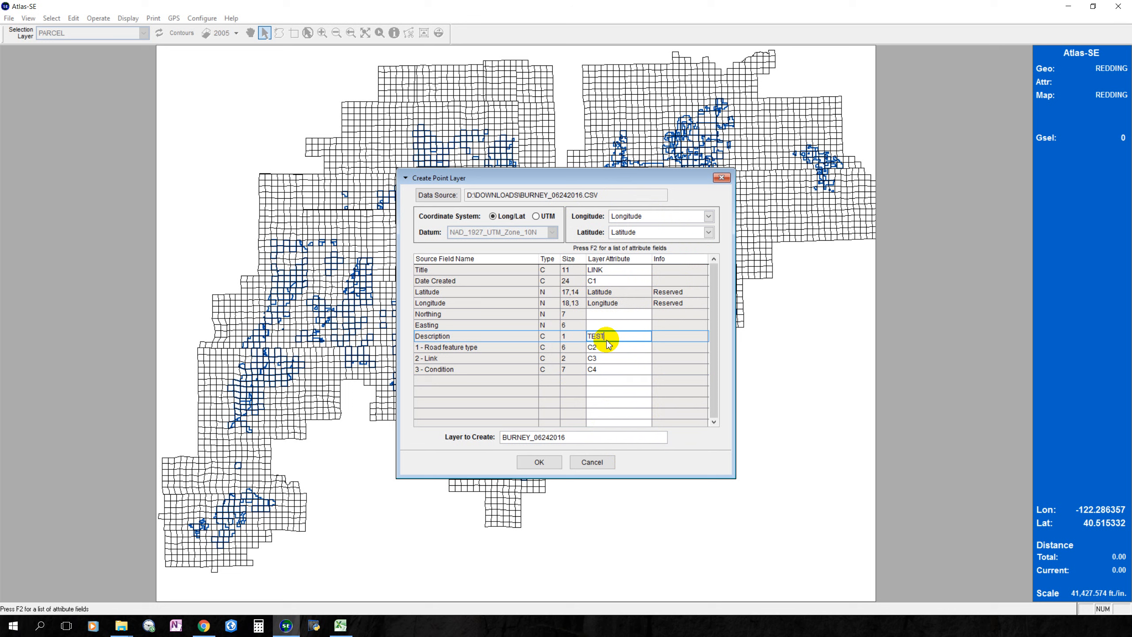
{"action": "key", "text": "Return"}
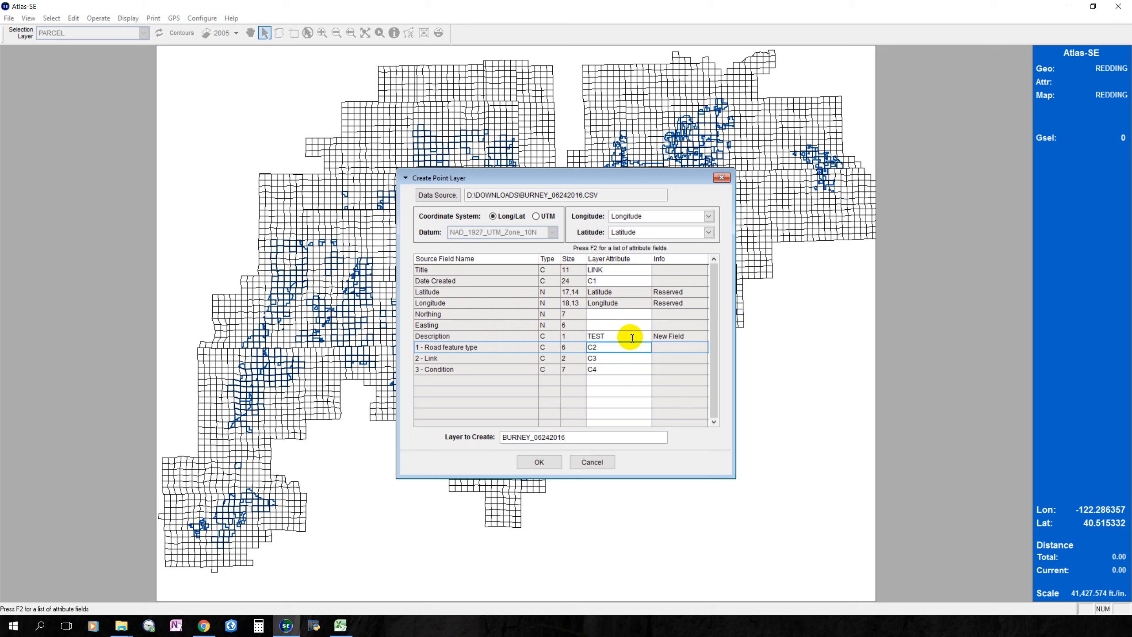
Step: Set the Description source field's layer attribute to LABEL and compare the field mapping with the standardized layers and attributes spreadsheet in Excel
{"action": "left_click", "coordinate": [606, 337]}
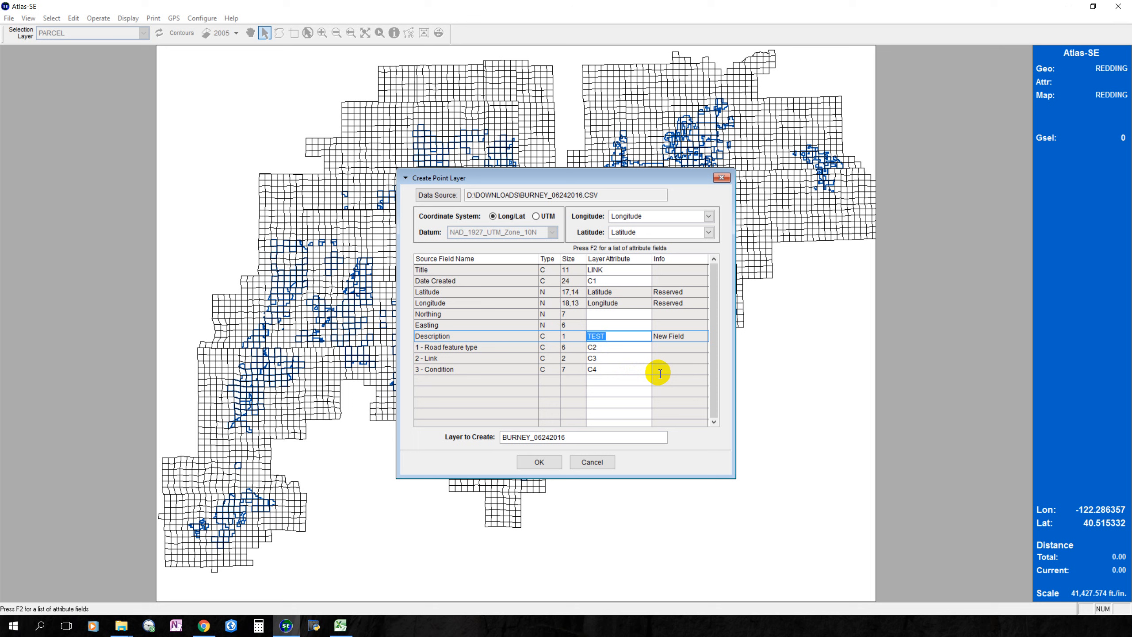
{"action": "key", "text": "F2"}
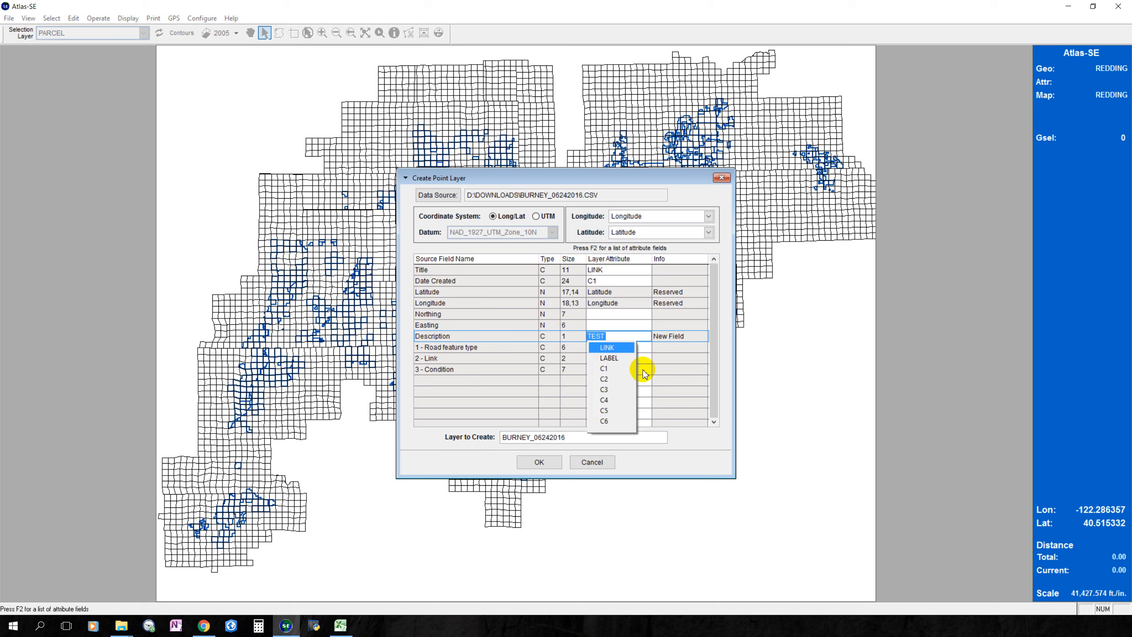
{"action": "left_click", "coordinate": [608, 358]}
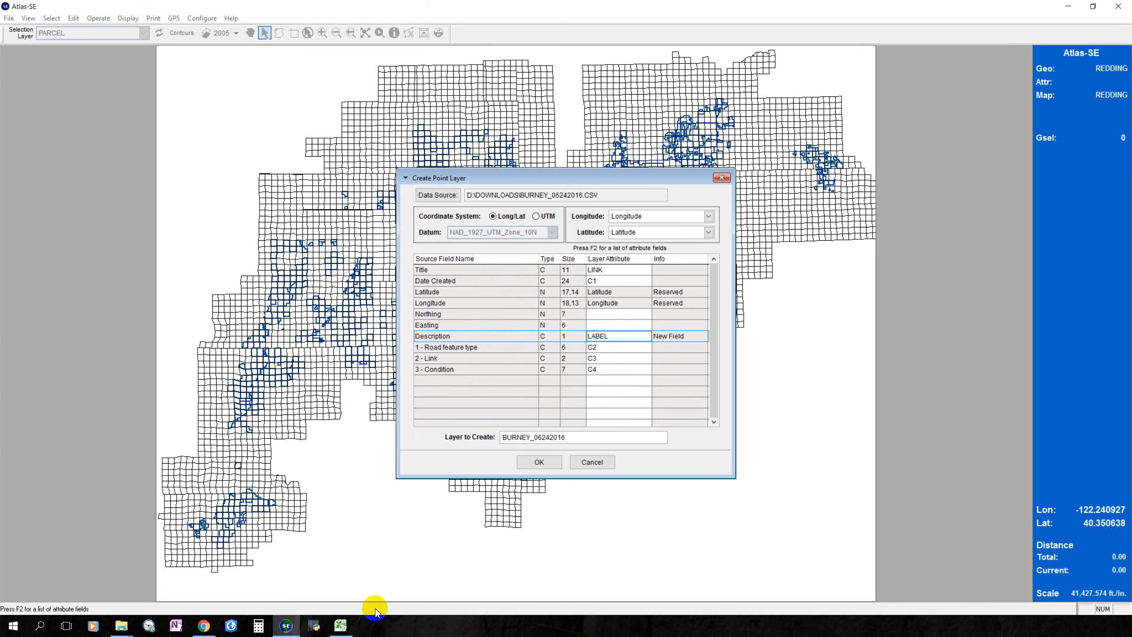
{"action": "left_click", "coordinate": [341, 625]}
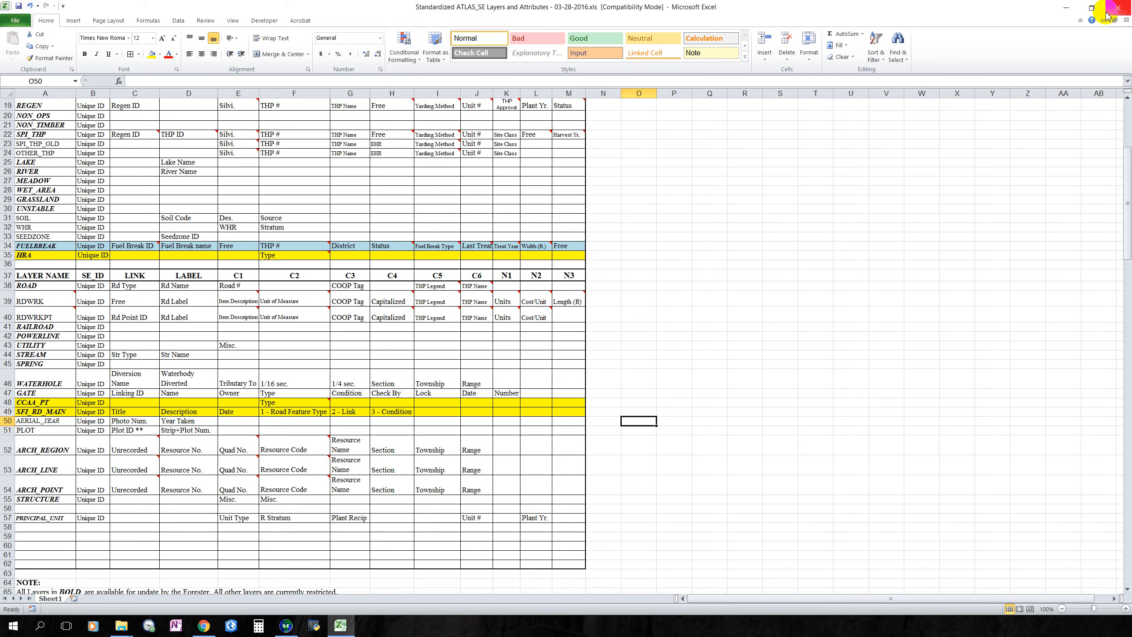
{"action": "left_click", "coordinate": [1065, 8]}
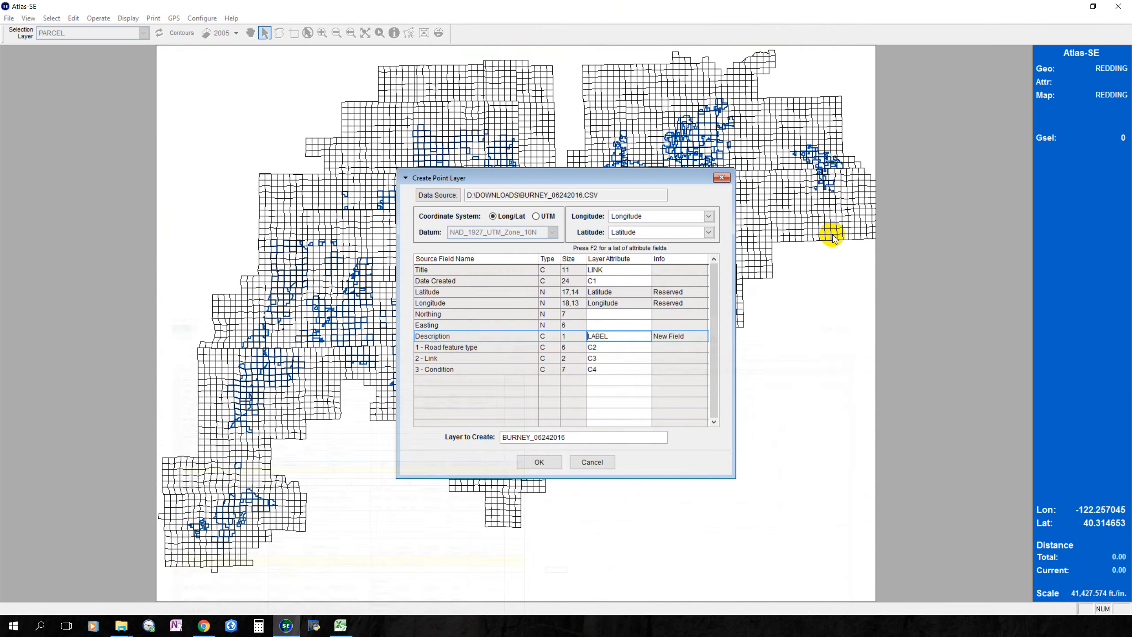
Step: Create the point layer from the mapped fields with the layer name BURNEY_06242016
{"action": "left_click", "coordinate": [580, 437]}
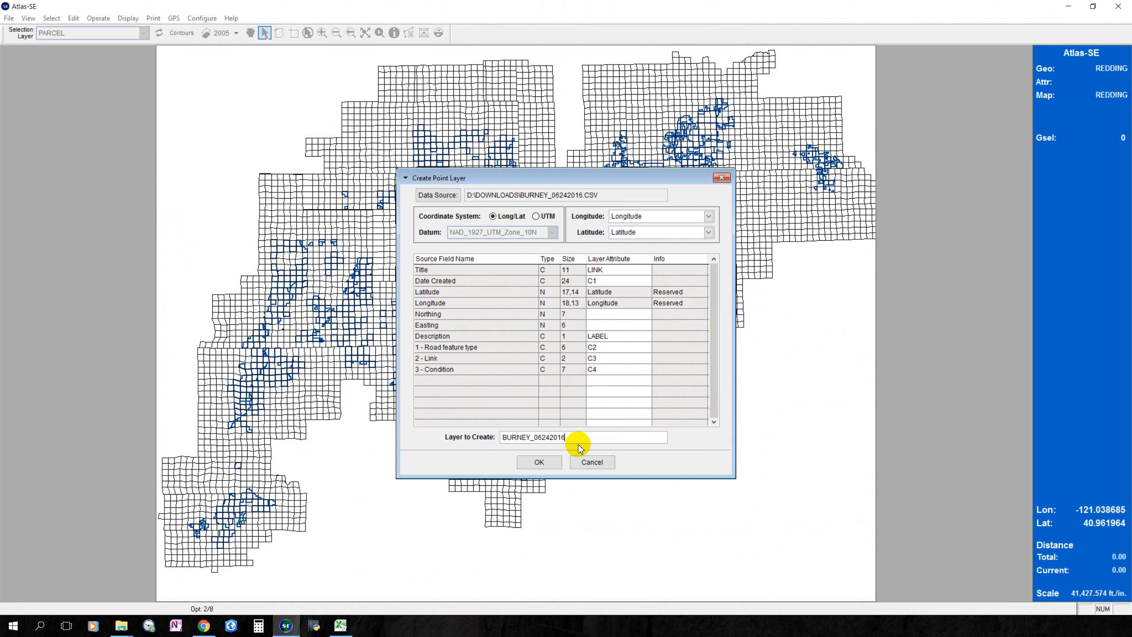
{"action": "type", "text": "fgh"}
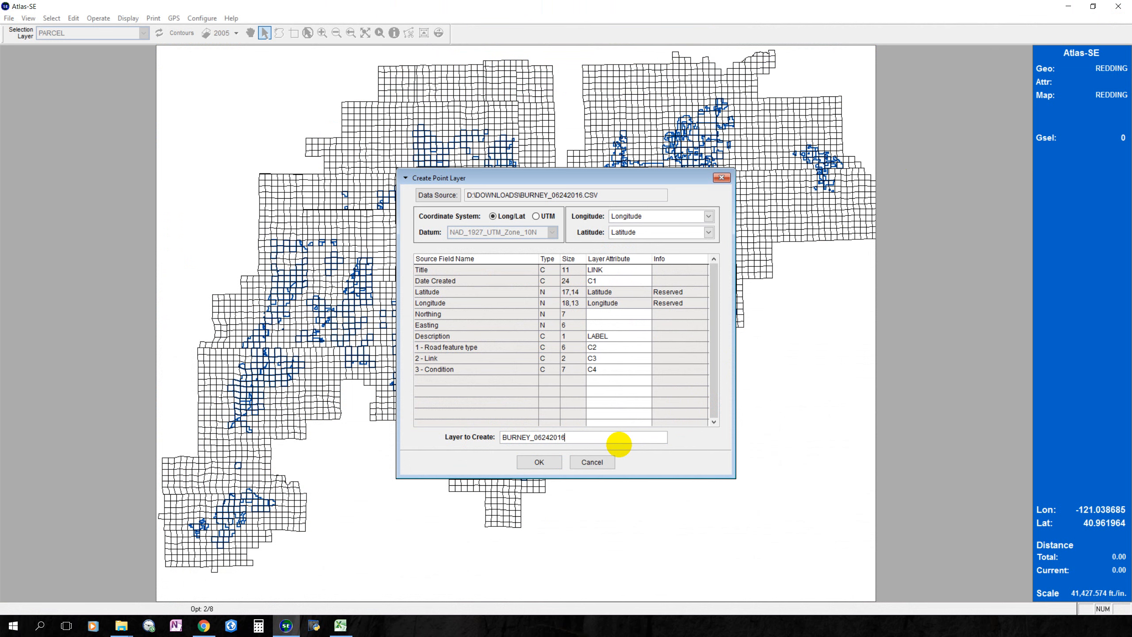
{"action": "left_click", "coordinate": [538, 462]}
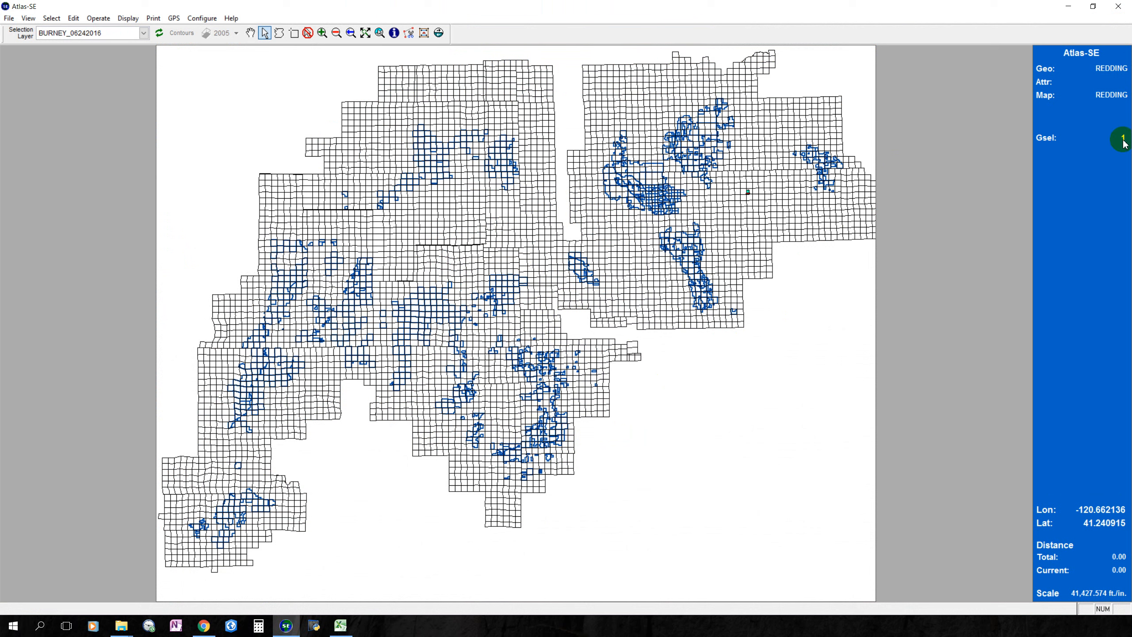
Step: Zoom to the selected point of the BURNEY_06242016 layer and set the map scale to 3000 feet per inch
{"action": "left_click", "coordinate": [379, 34]}
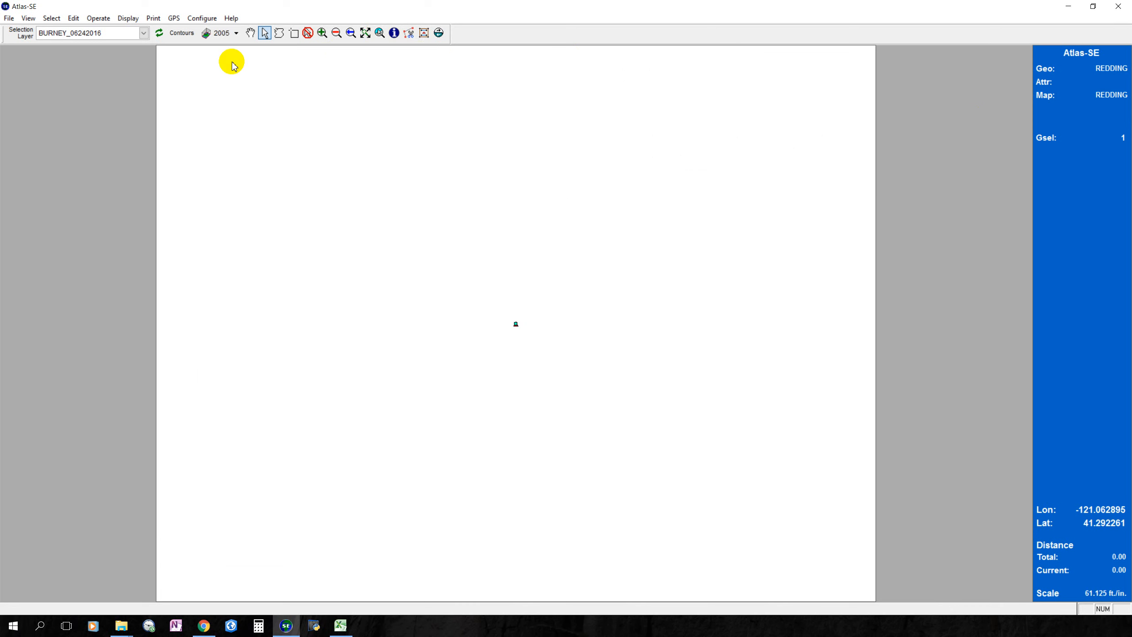
{"action": "left_click", "coordinate": [28, 18]}
{"action": "mouse_move", "coordinate": [45, 40]}
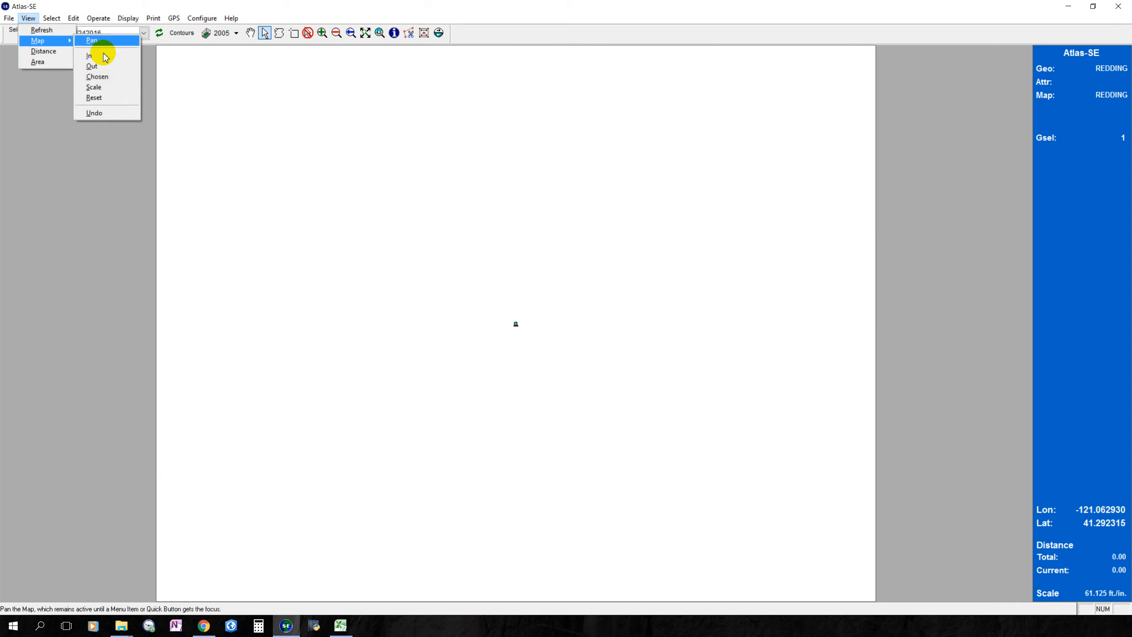
{"action": "left_click", "coordinate": [94, 87]}
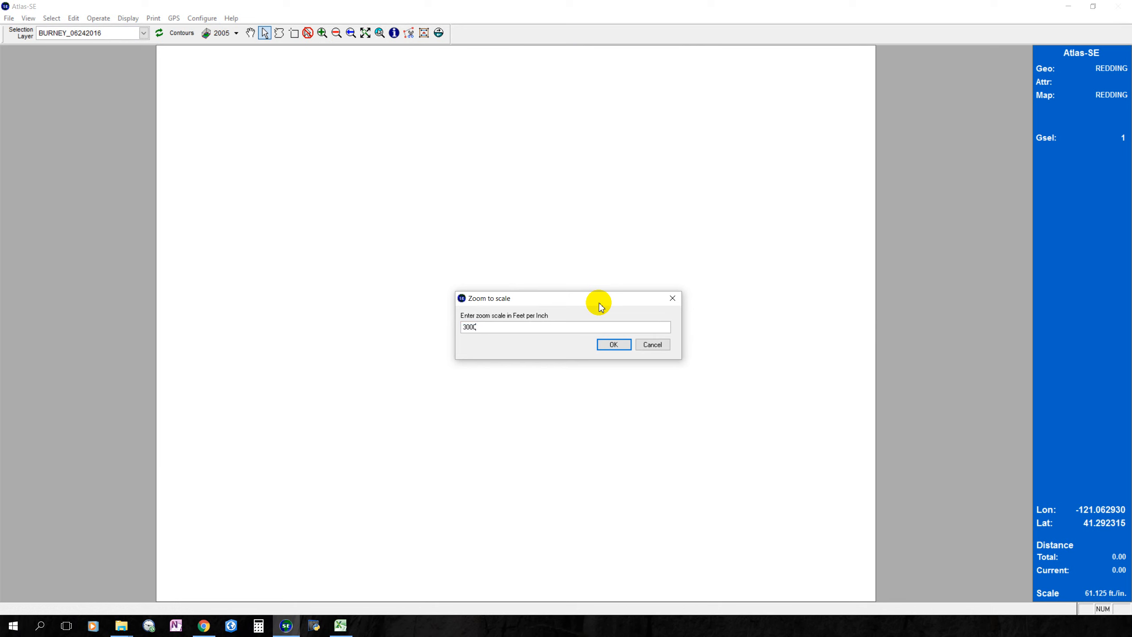
{"action": "type", "text": "3000"}
{"action": "key", "text": "Return"}
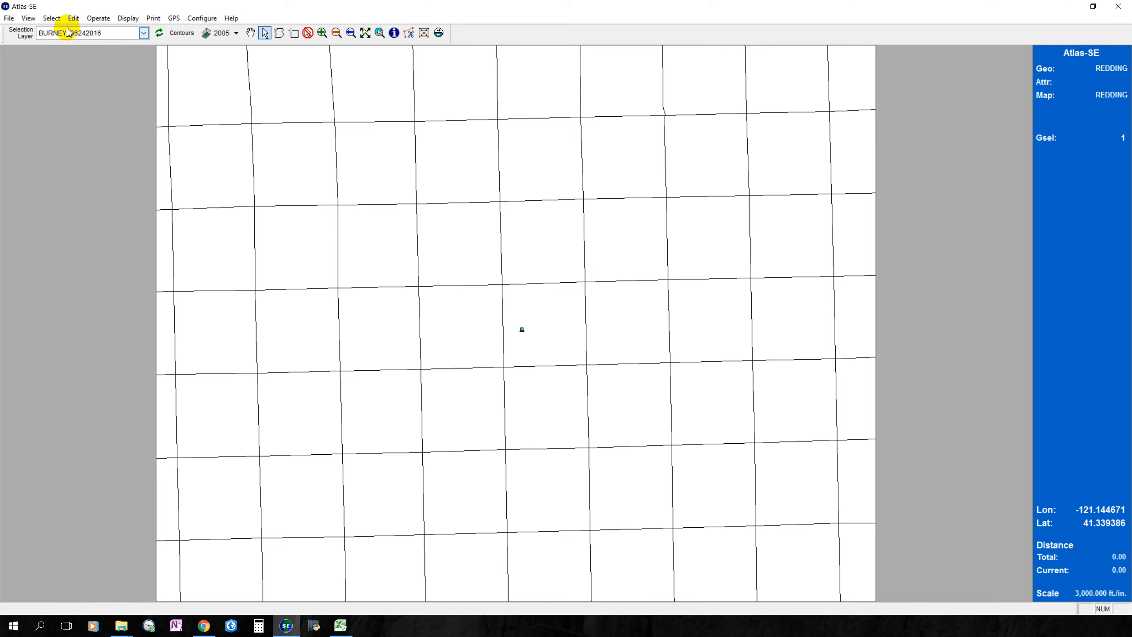
Step: Zoom the map out around the new point to examine its location relative to the surrounding parcels
{"action": "left_click", "coordinate": [336, 33]}
{"action": "left_click", "coordinate": [497, 316]}
{"action": "left_click", "coordinate": [497, 317]}
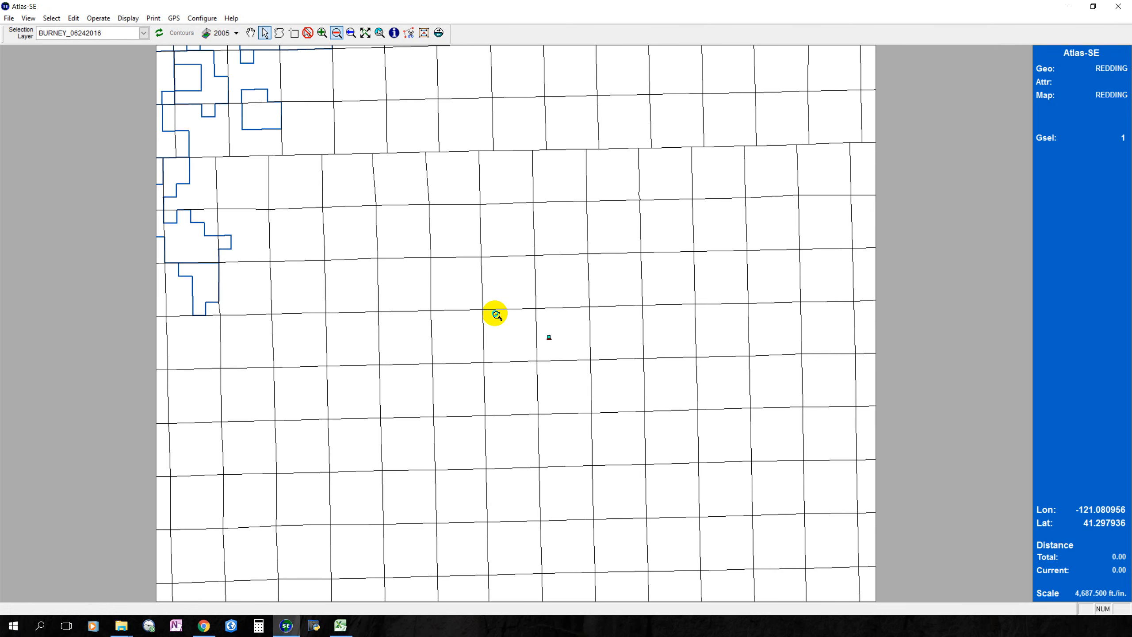
{"action": "left_click", "coordinate": [496, 316]}
{"action": "left_click", "coordinate": [493, 314]}
{"action": "left_click", "coordinate": [507, 321]}
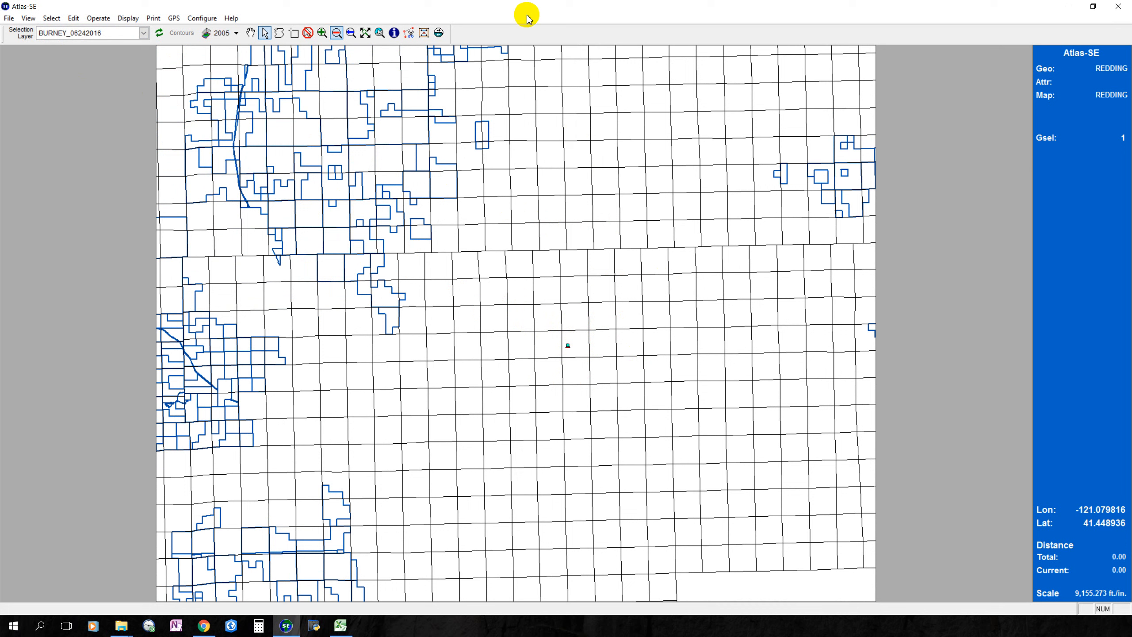
Step: Browse the attribute table of the BURNEY_06242016 layer in an enlarged window to check the imported field values, and close it
{"action": "left_click", "coordinate": [74, 18]}
{"action": "mouse_move", "coordinate": [89, 30]}
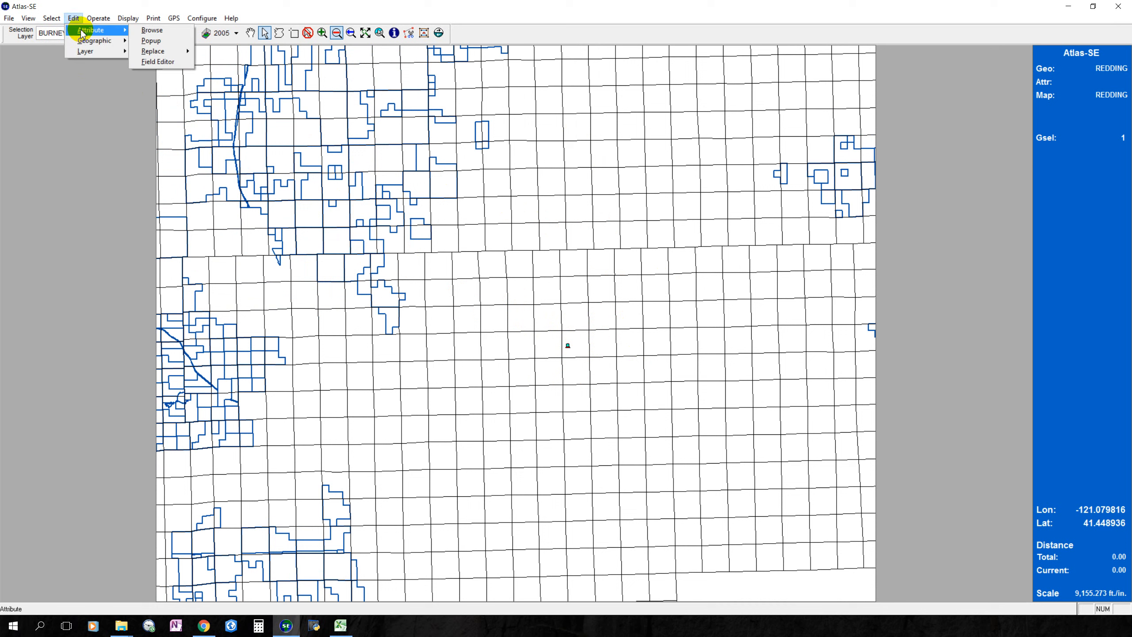
{"action": "left_click", "coordinate": [152, 32]}
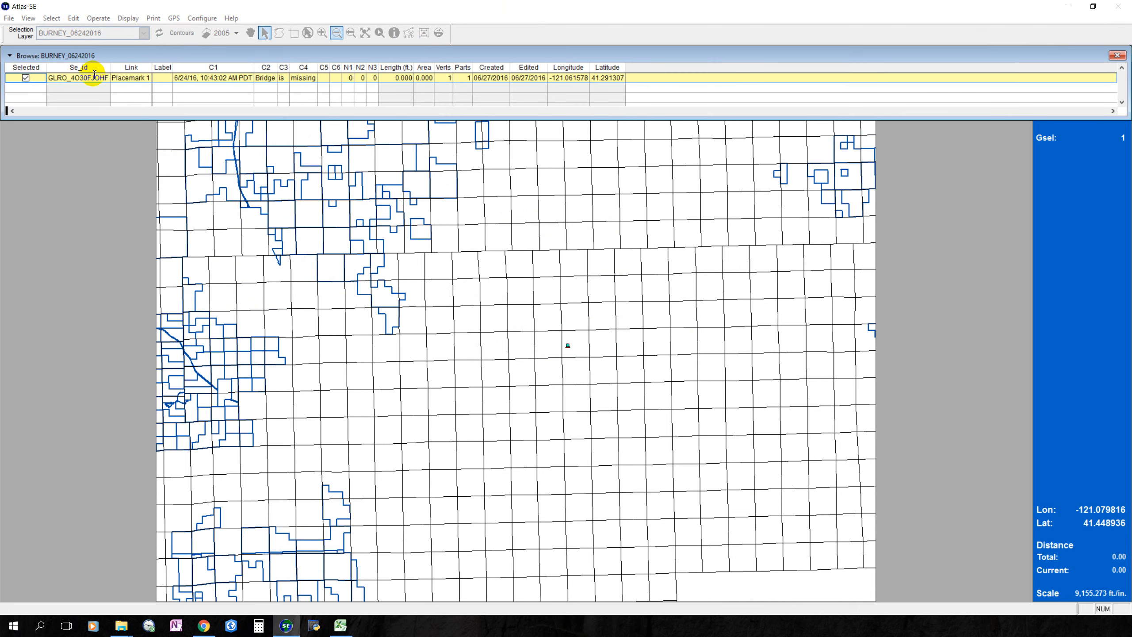
{"action": "left_click_drag", "start_coordinate": [157, 118], "coordinate": [157, 212]}
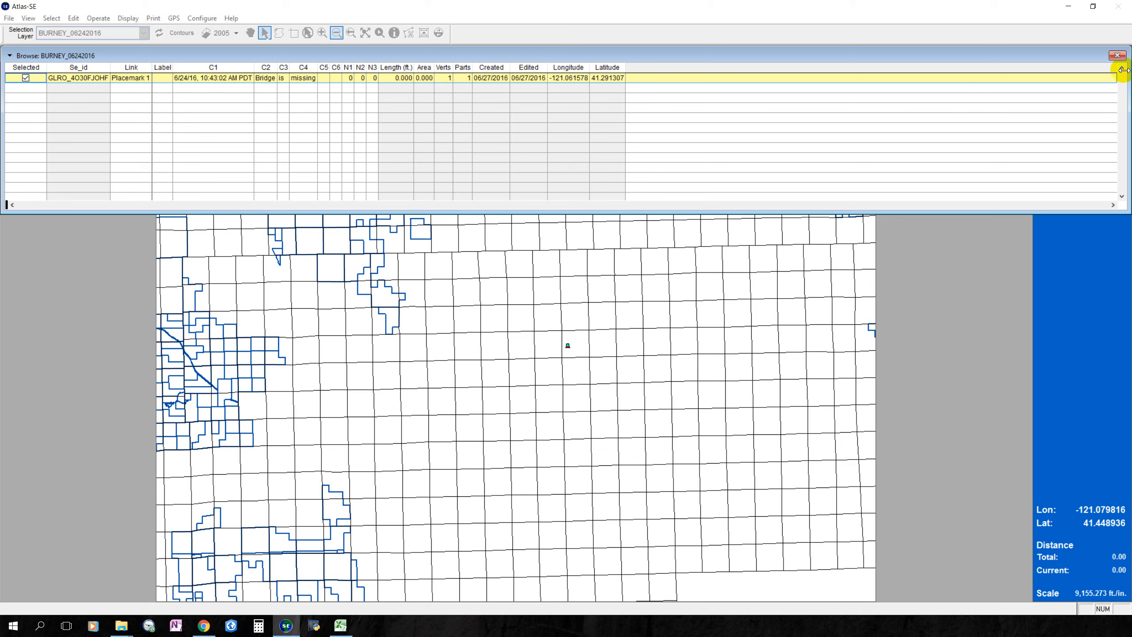
{"action": "left_click", "coordinate": [1118, 55]}
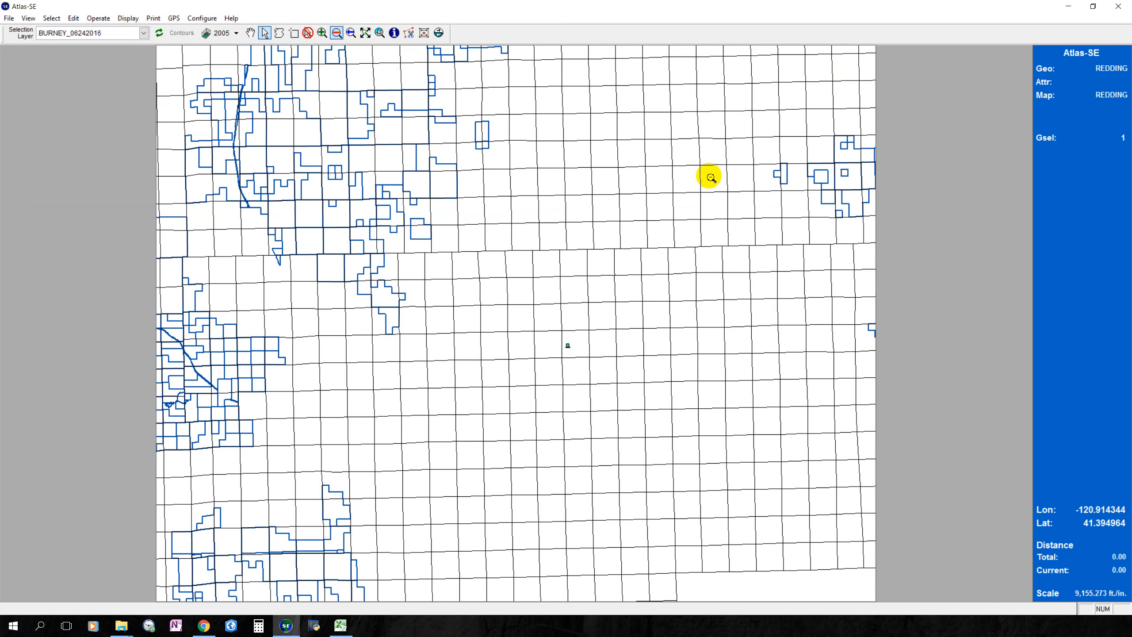